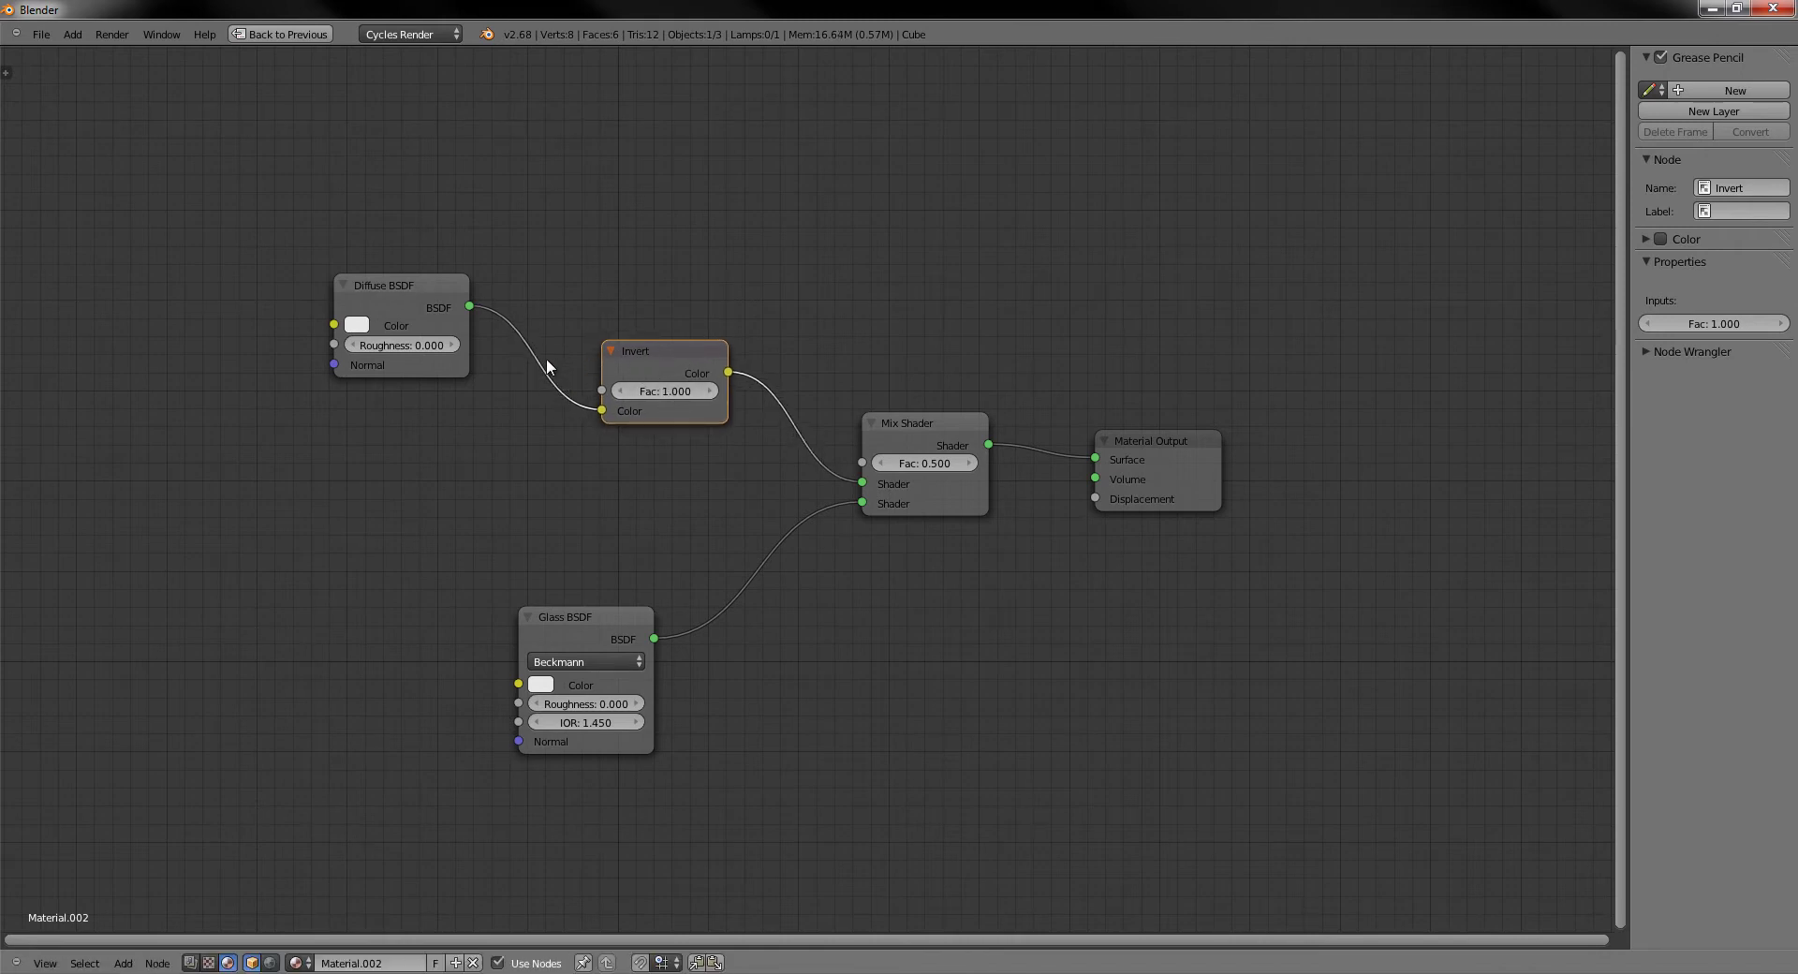
Take the Invert node out of the chain, relink Diffuse BSDF to Mix Shader, and drop Invert back onto that link
left_click_drag(861, 482, 749, 416)
left_click_drag(701, 349, 768, 231)
left_click_drag(469, 307, 875, 487)
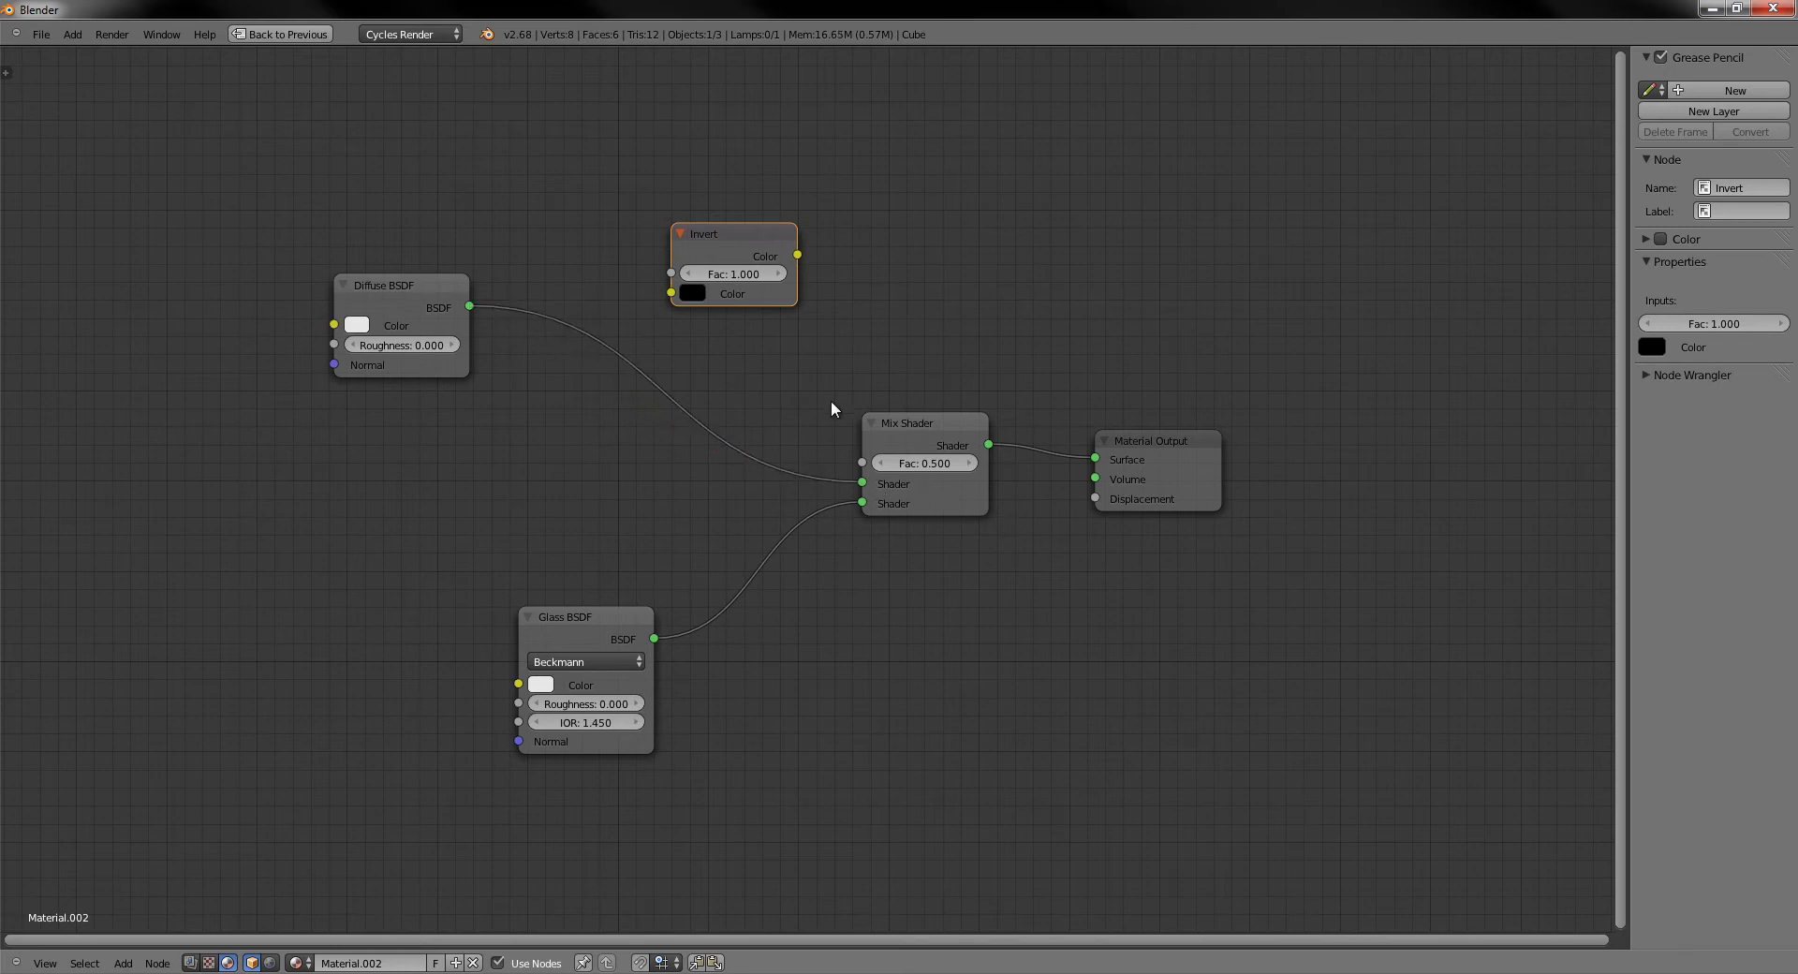
left_click_drag(706, 301, 664, 405)
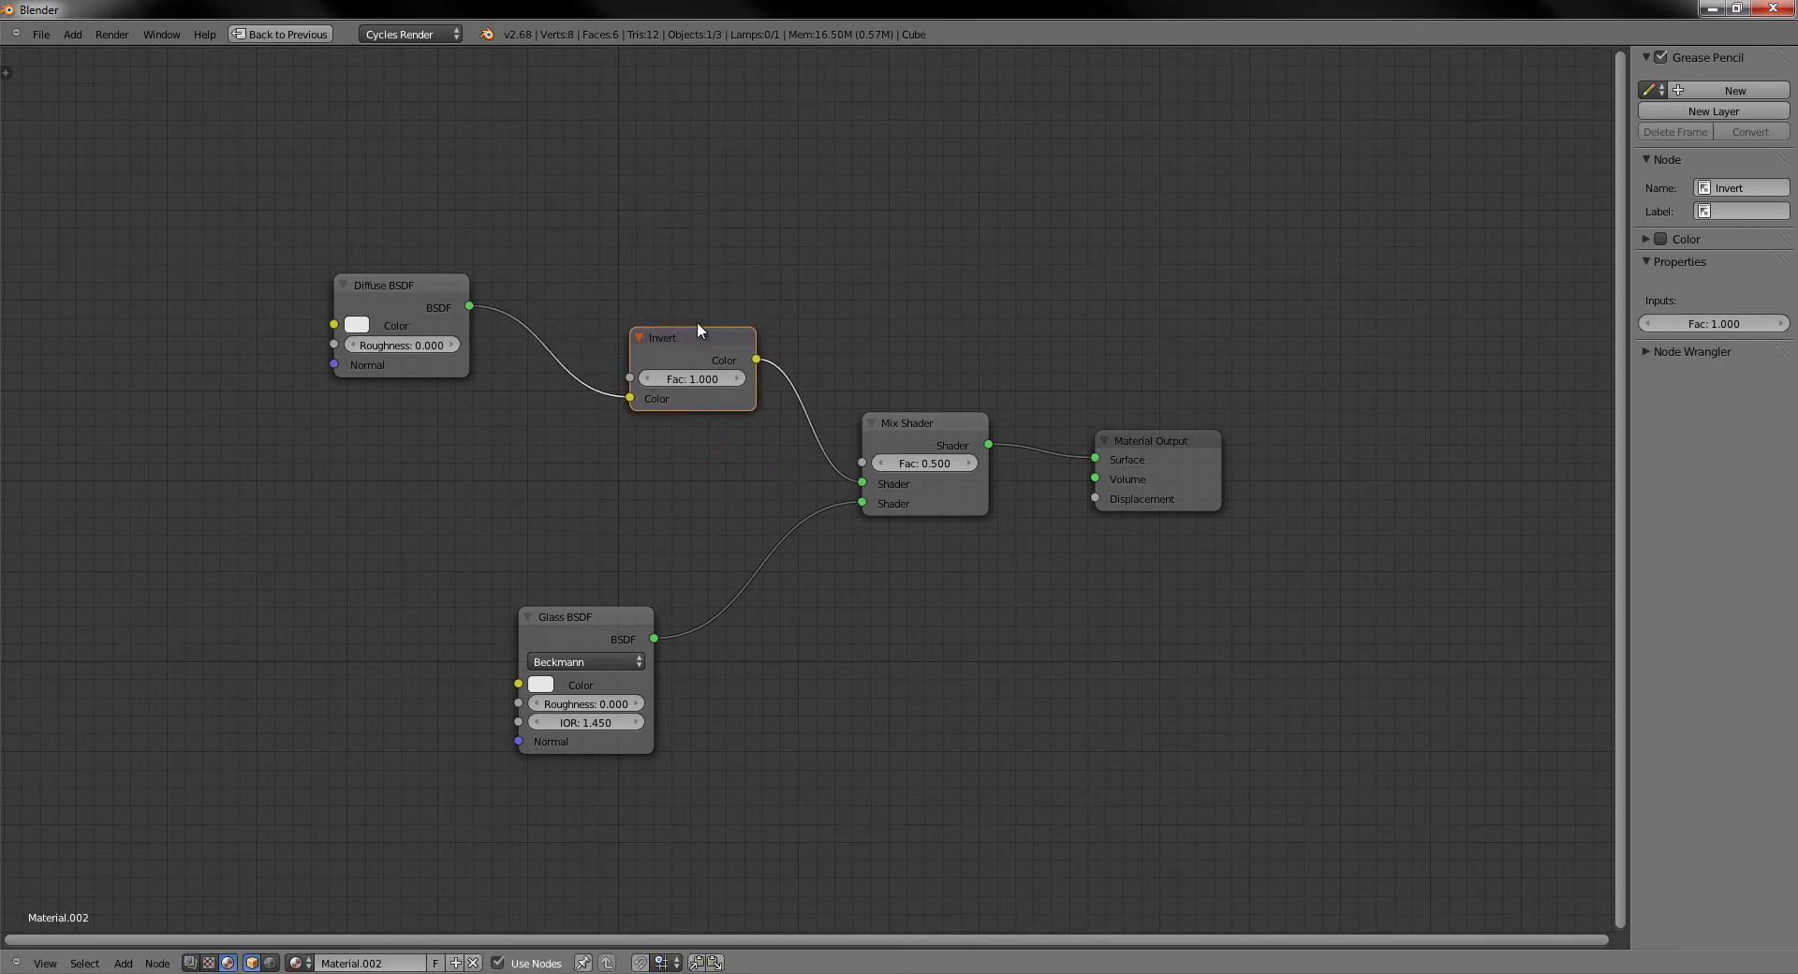
Repeat pulling the Invert node out of the chain between Diffuse BSDF and Mix Shader and dropping it back in
left_click_drag(696, 330, 816, 227)
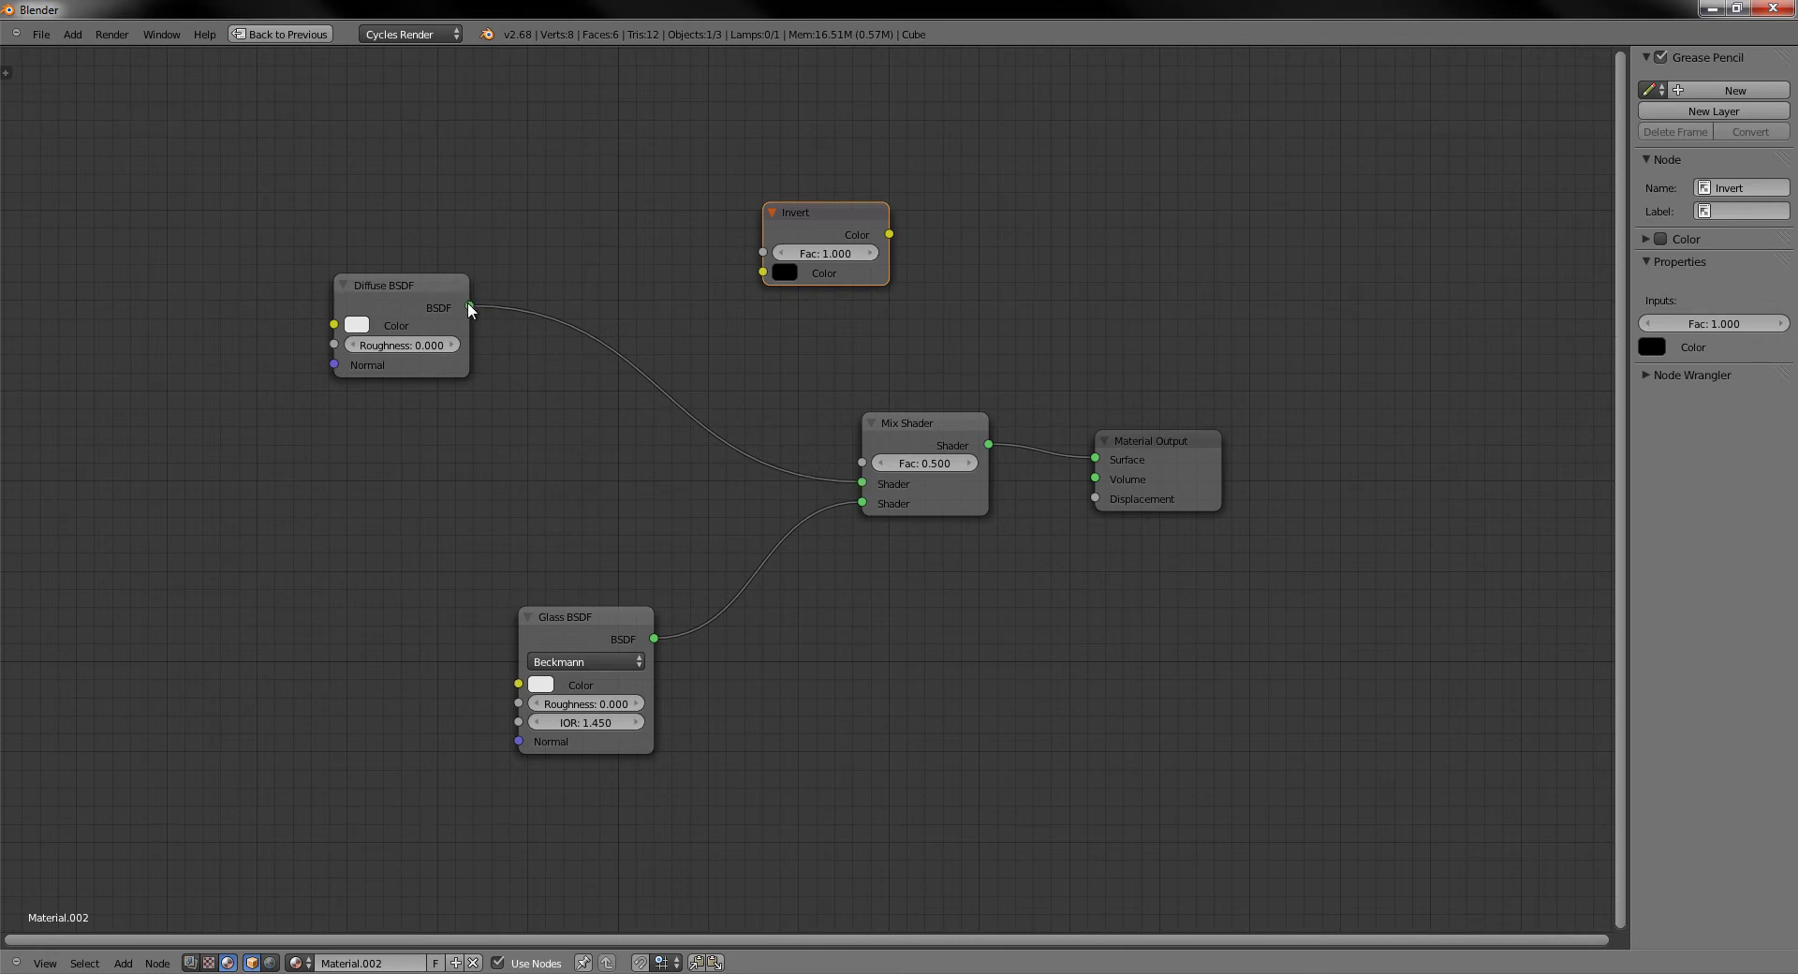
left_click_drag(432, 299, 438, 298)
left_click_drag(803, 236, 665, 368)
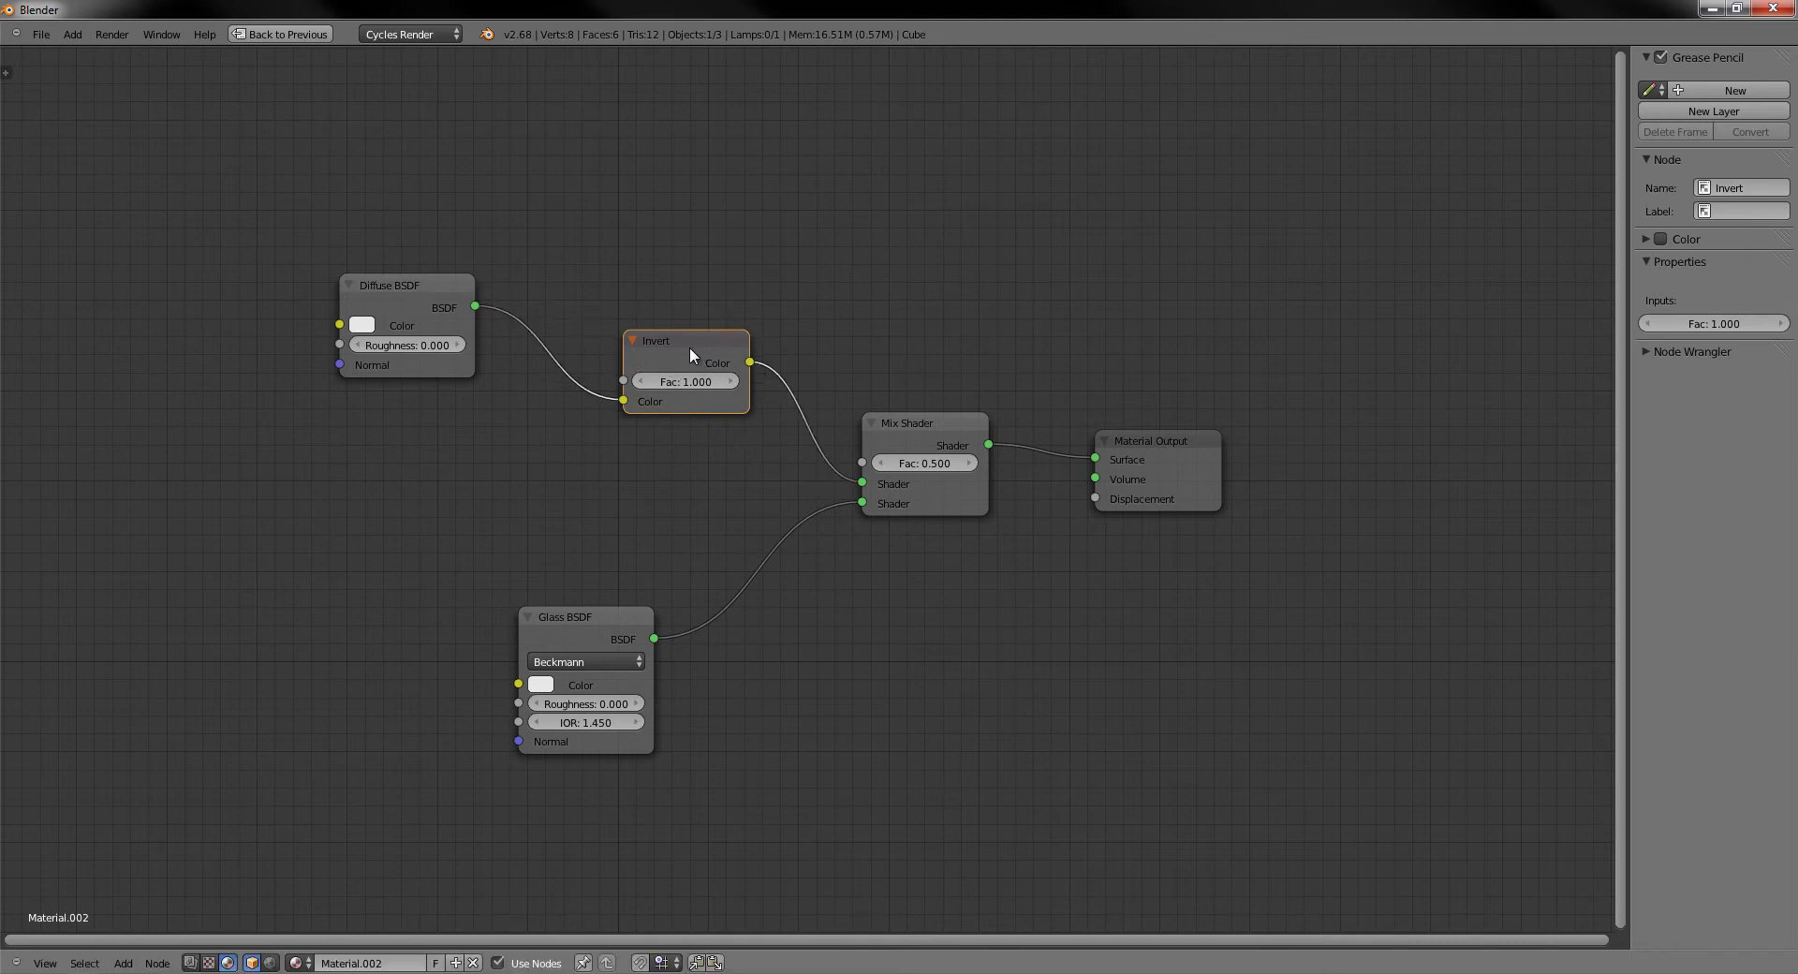
left_click_drag(677, 350, 782, 259, "alt")
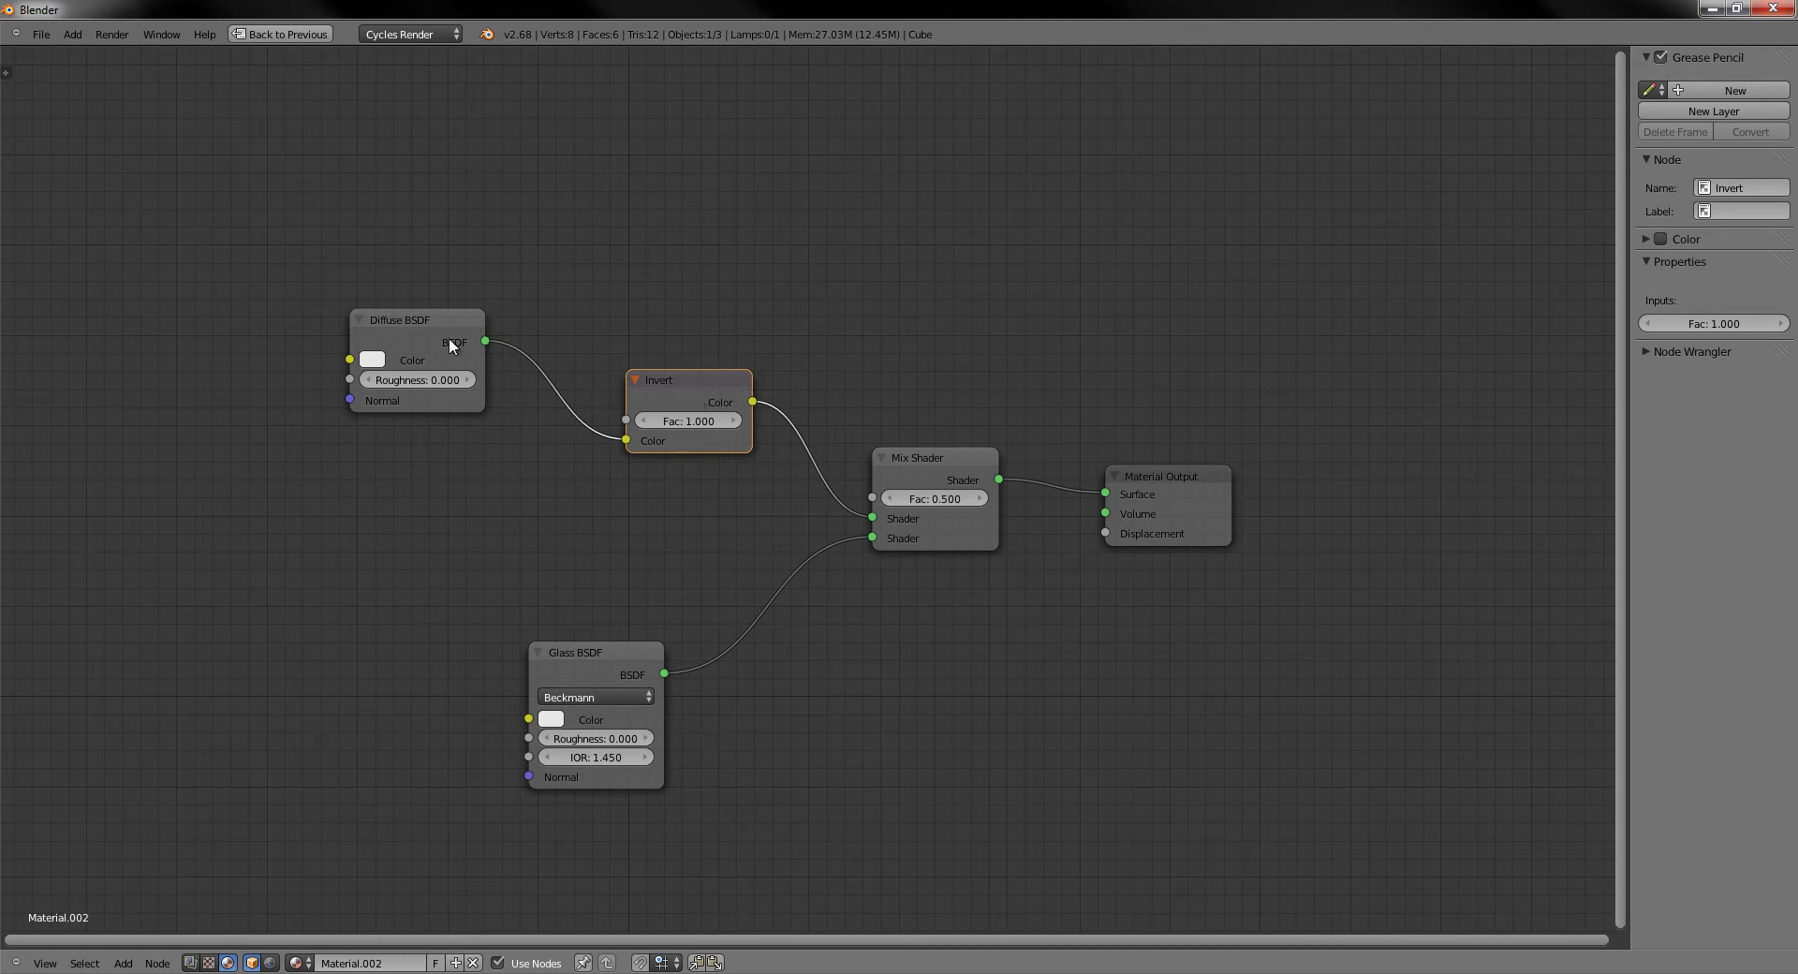
Move the Material Output node away from Mix Shader, adjust the other nodes' spacing, and mute the Invert node
left_click_drag(1204, 509, 1309, 522)
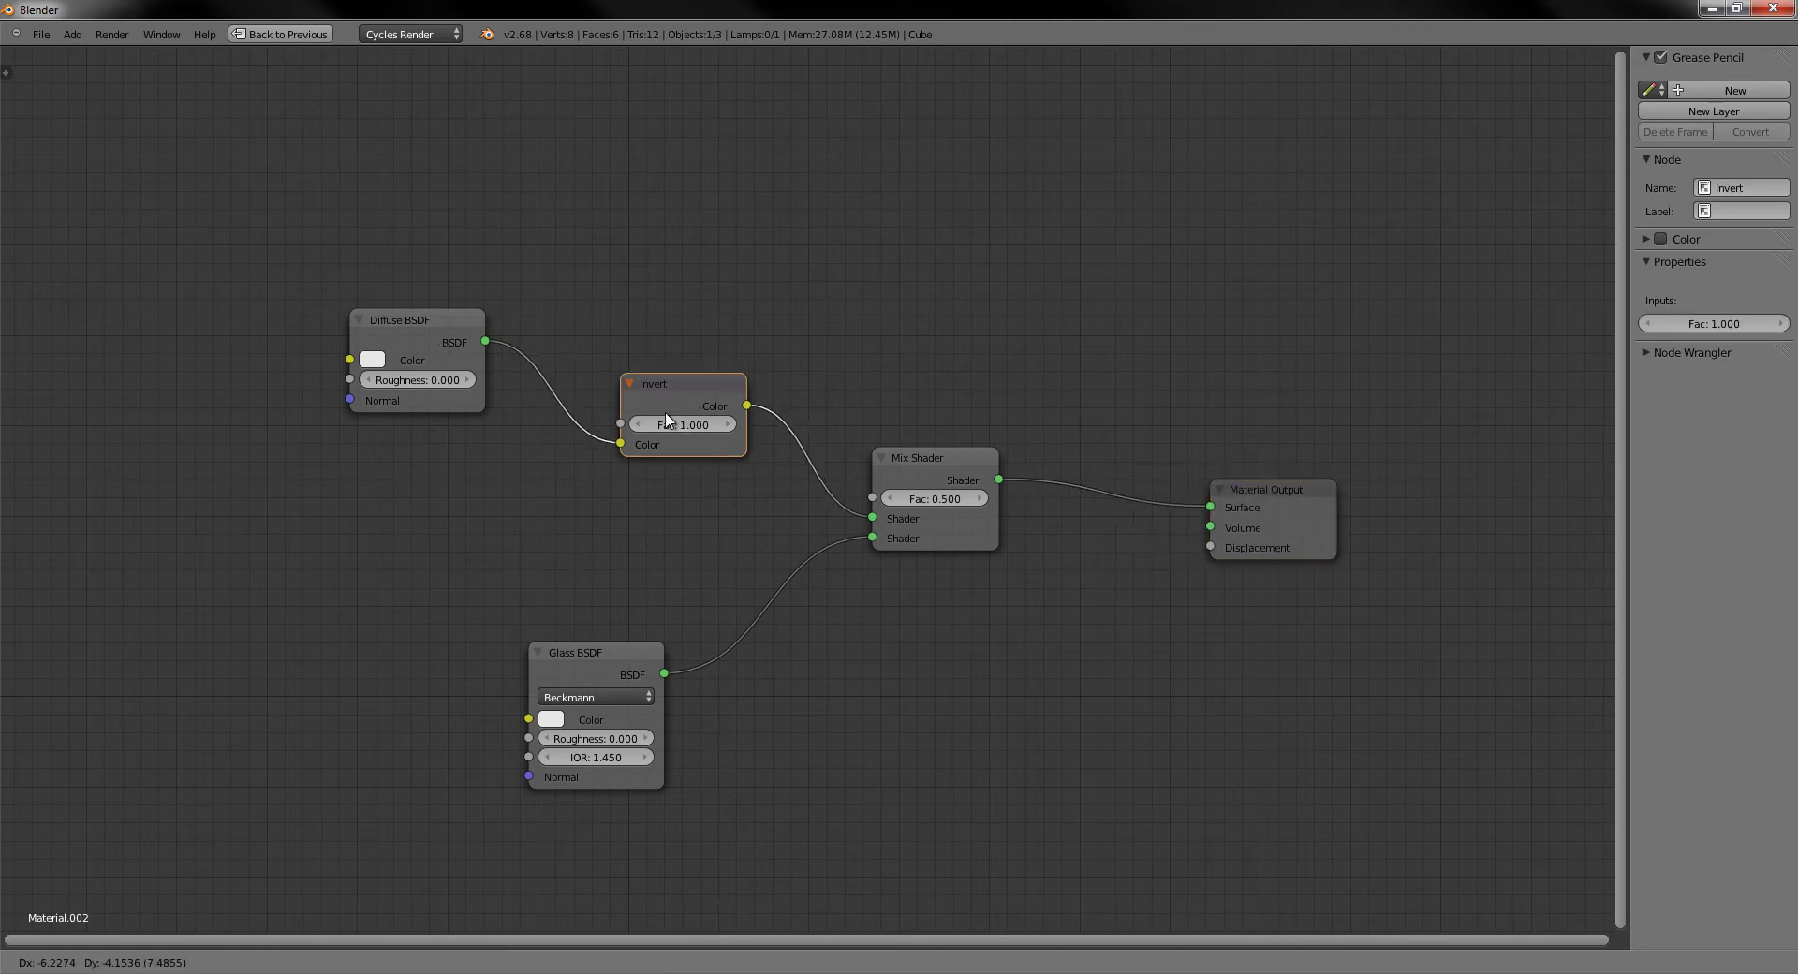
left_click_drag(694, 380, 672, 397)
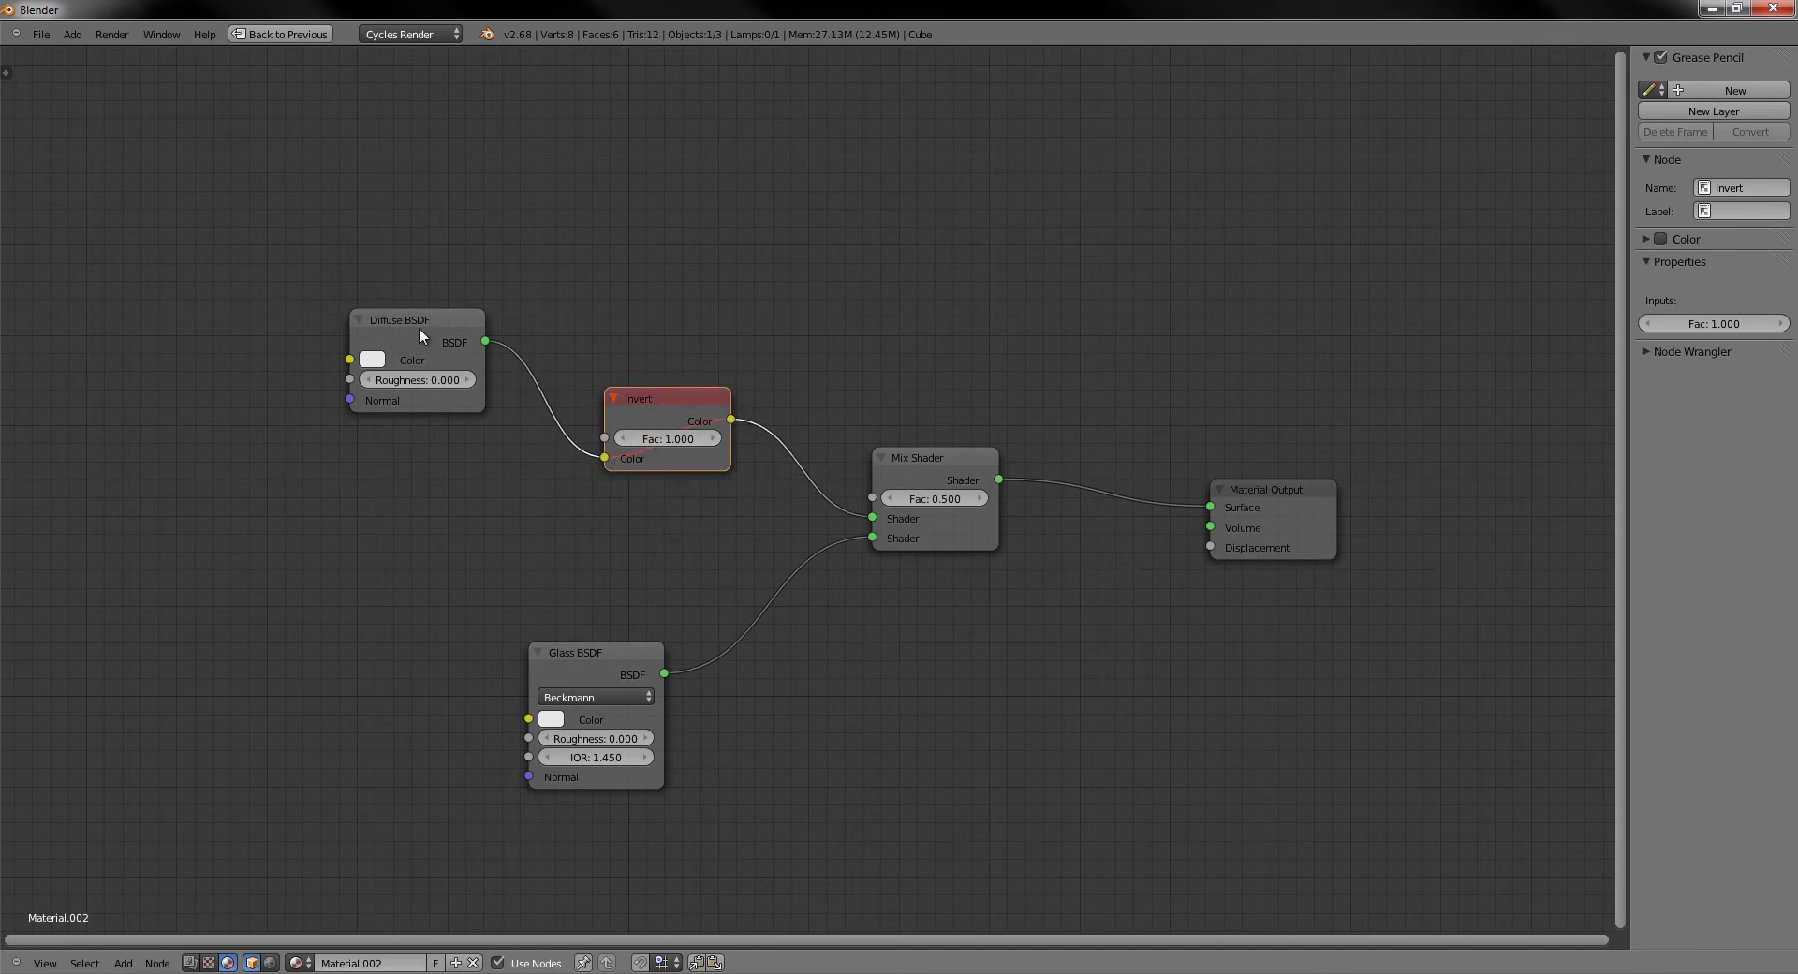
left_click_drag(419, 329, 405, 331)
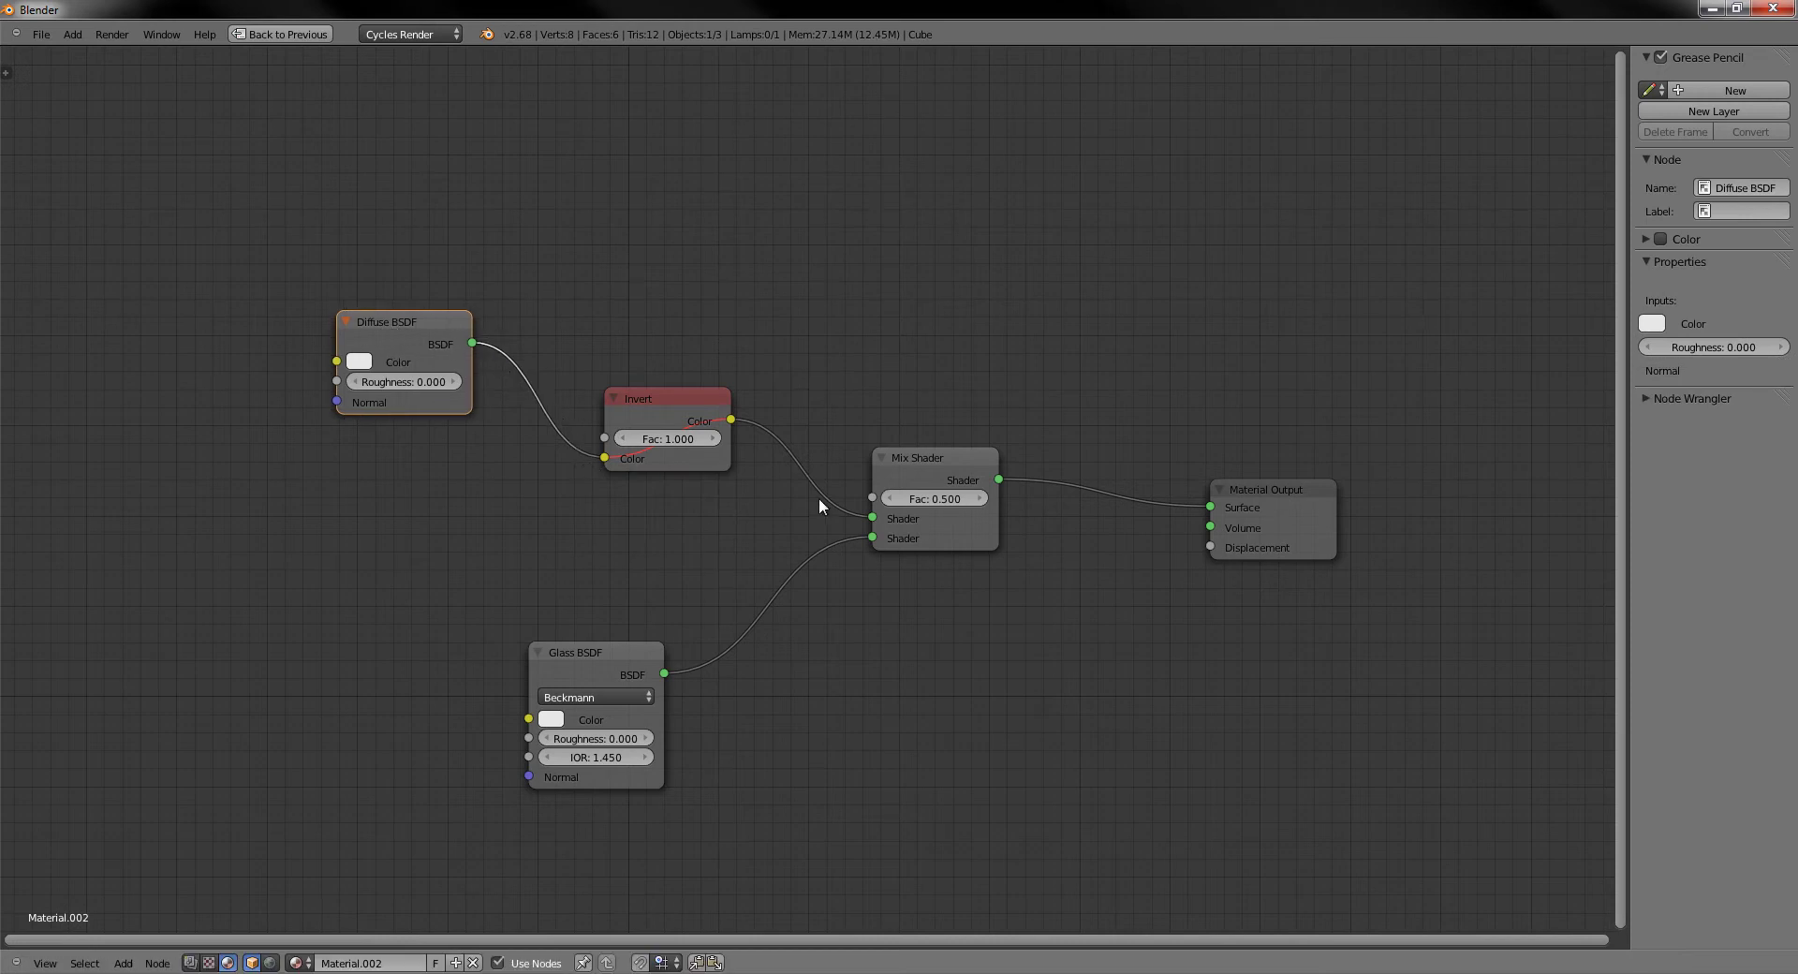
left_click_drag(908, 465, 926, 465)
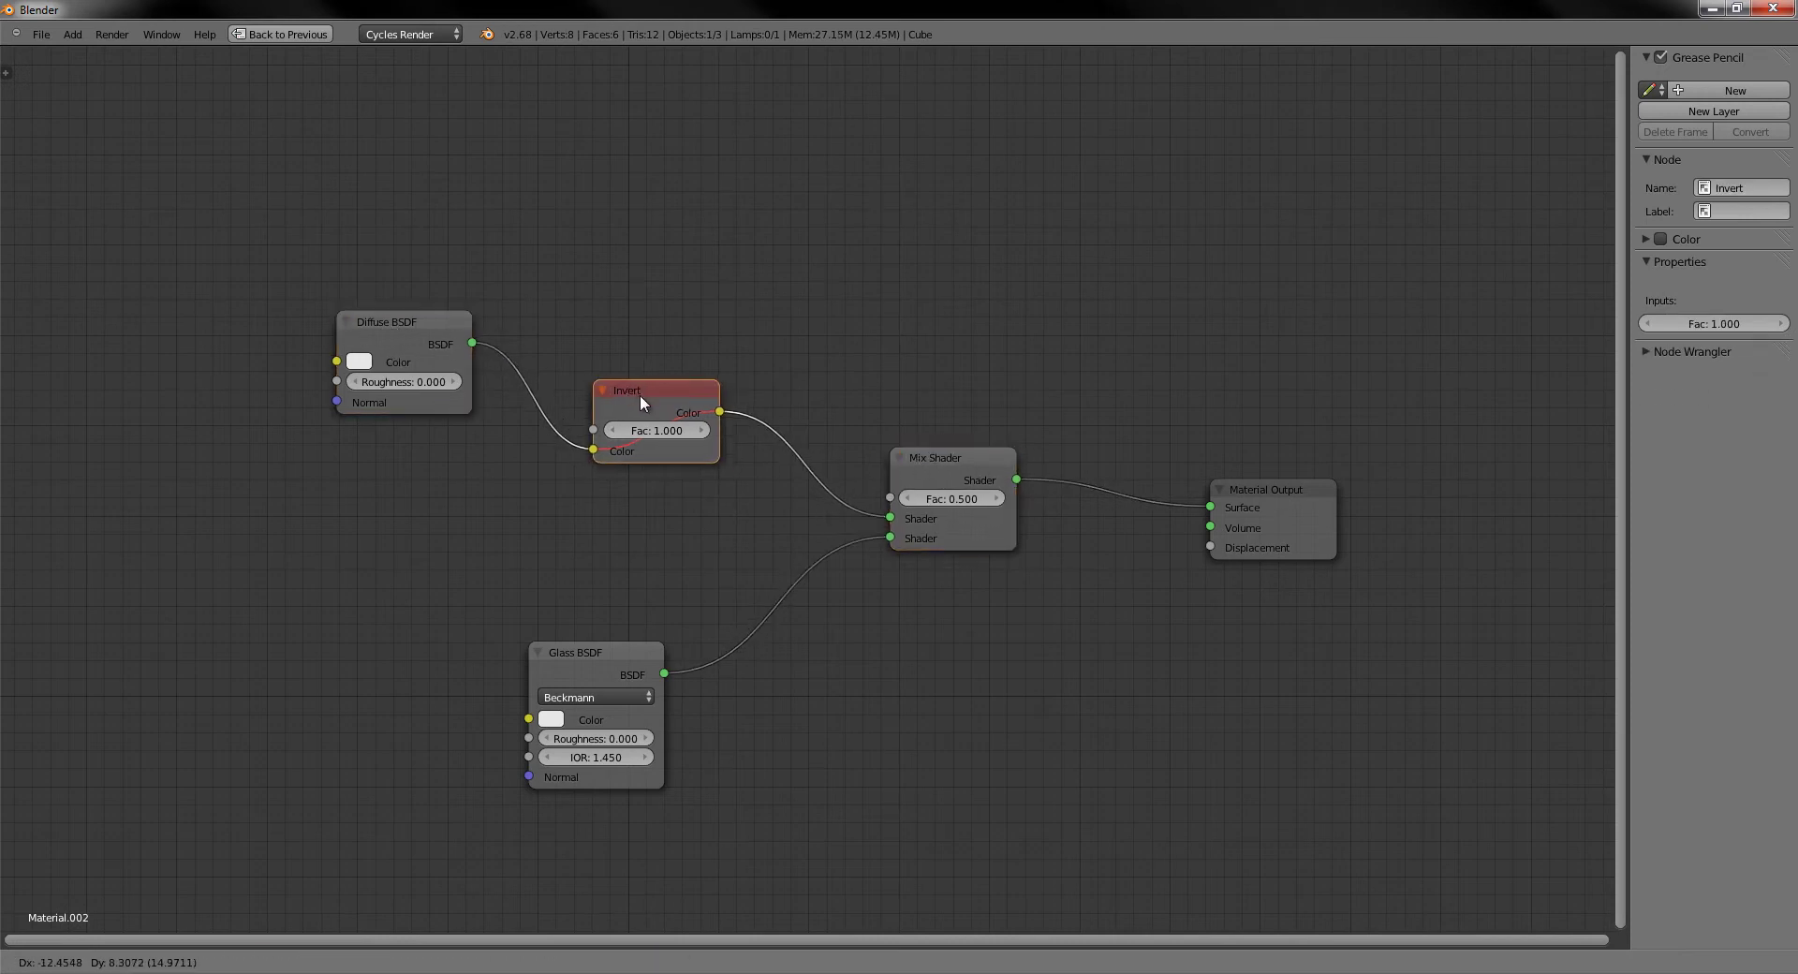
Toggle muting of the Invert node on and off while nudging it between Diffuse BSDF and Mix Shader
left_click_drag(638, 396, 698, 418)
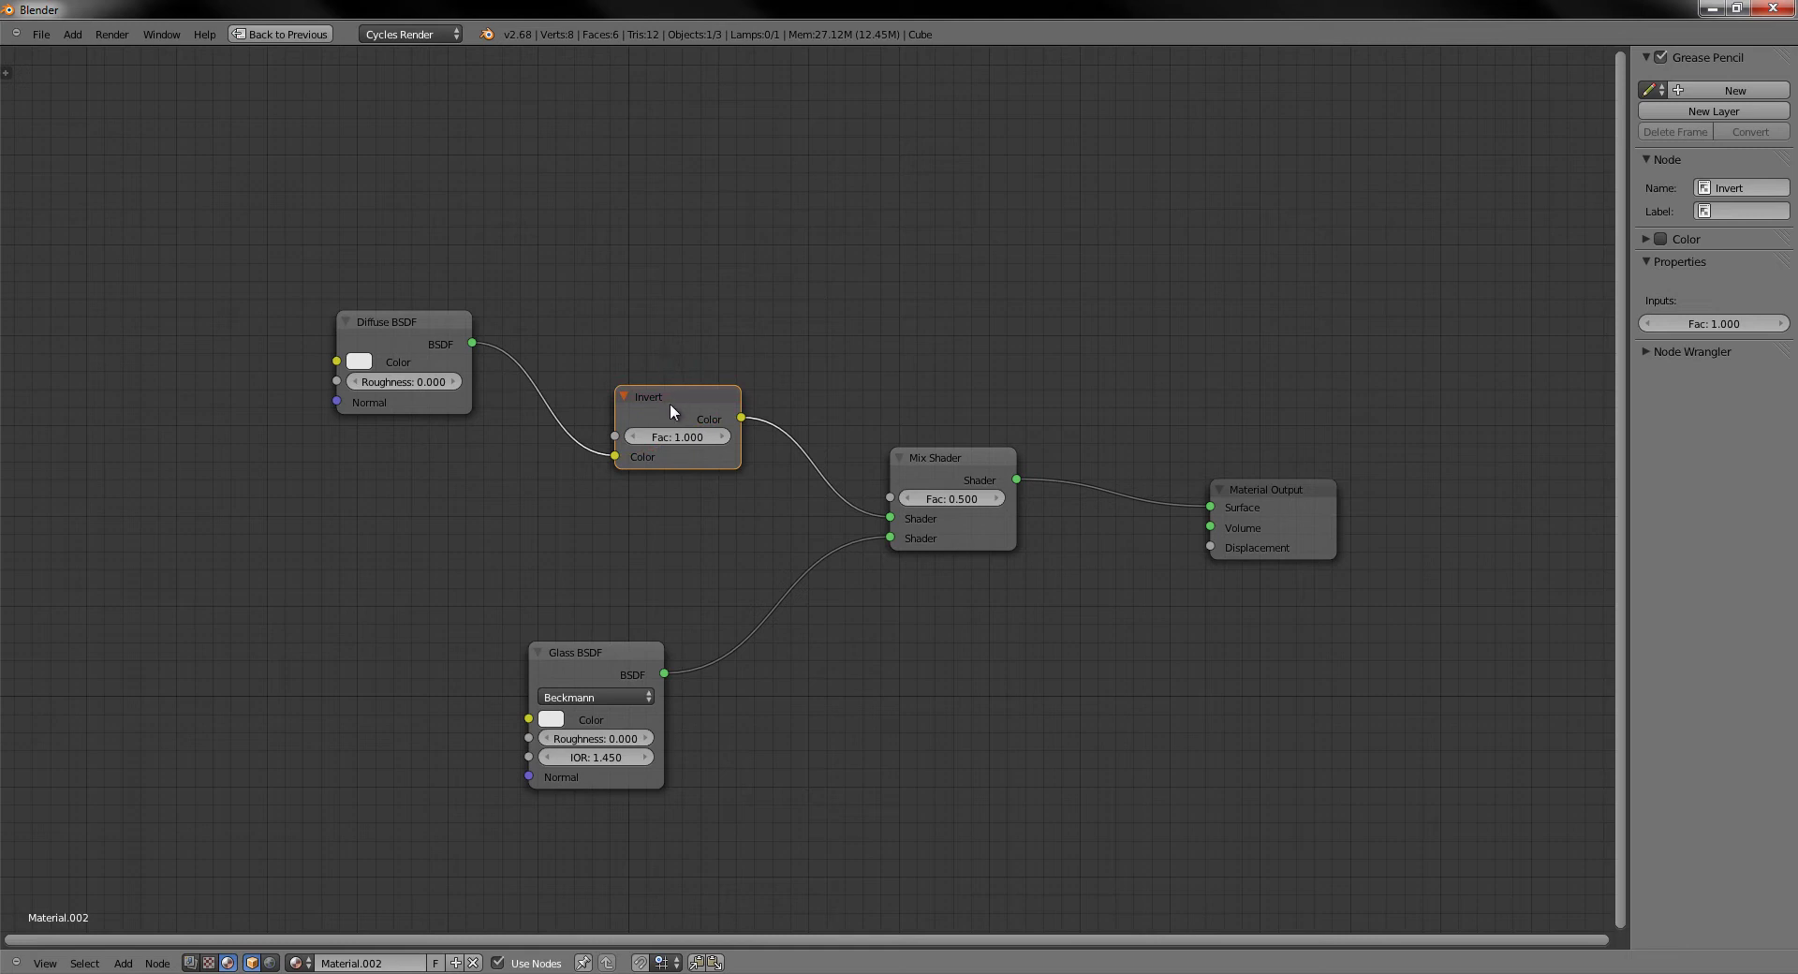
left_click_drag(671, 410, 661, 424)
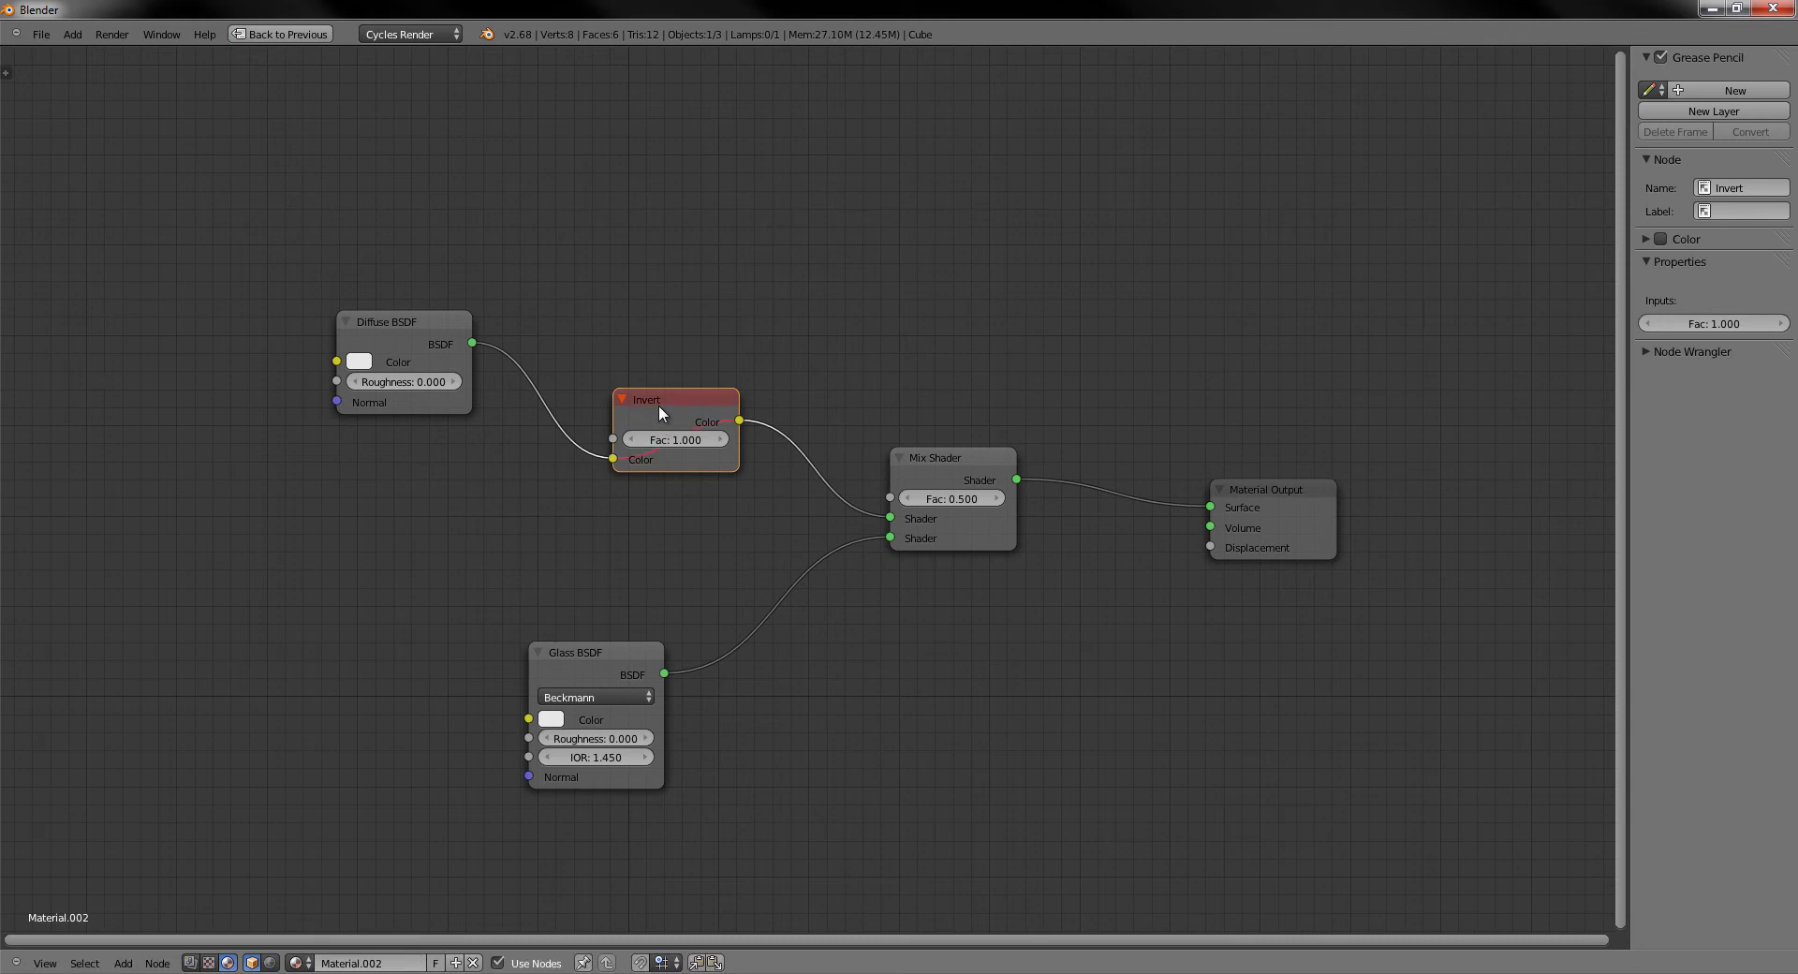
left_click_drag(659, 400, 651, 412)
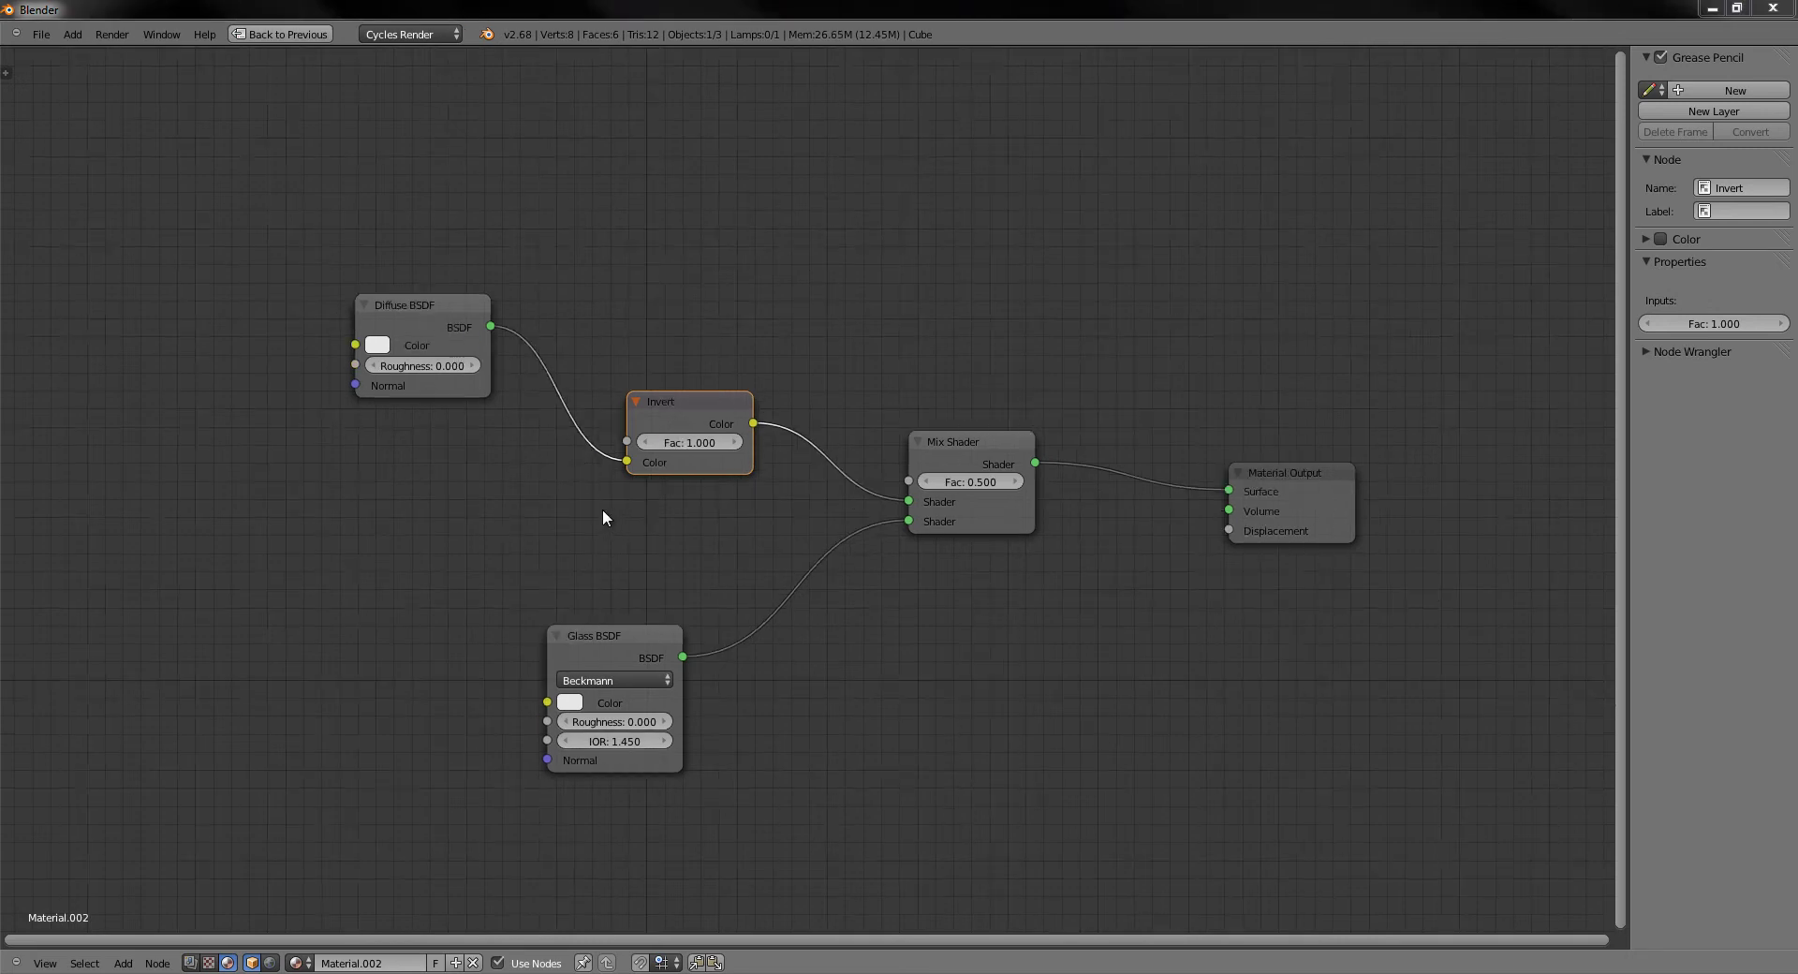
left_click_drag(699, 420, 700, 408)
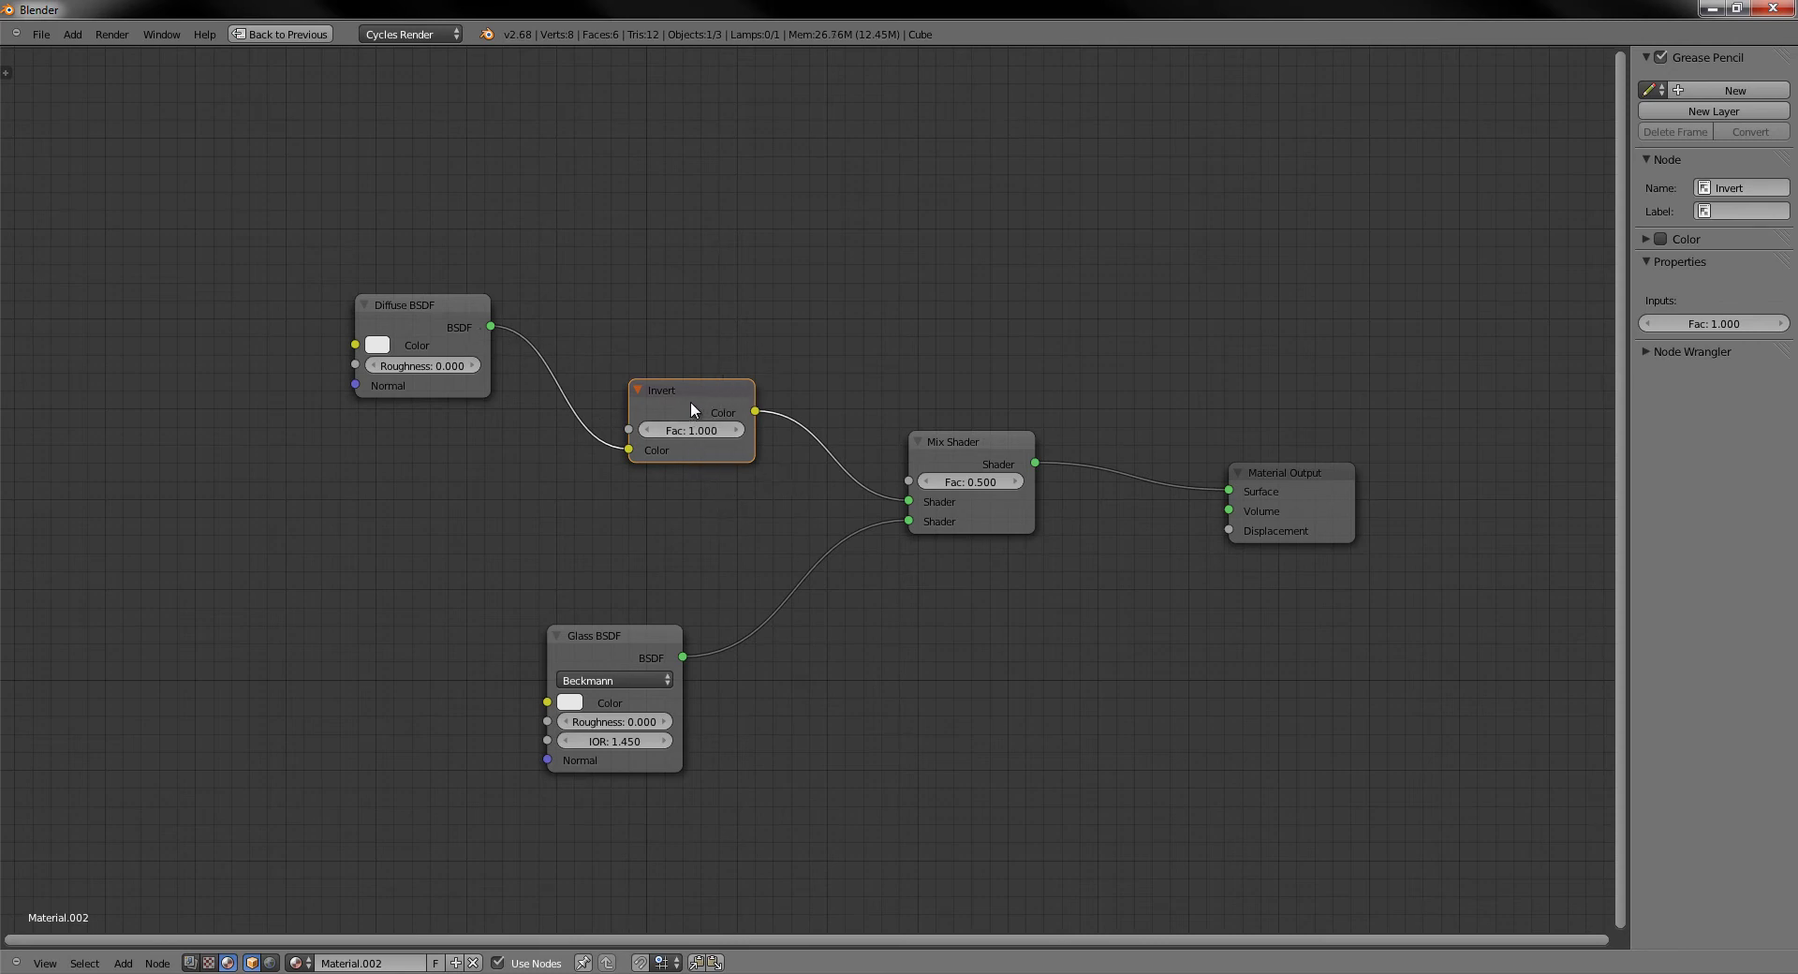
Detach the Invert node from the chain, delete it, and undo both changes
left_click_drag(689, 401, 790, 298, "alt")
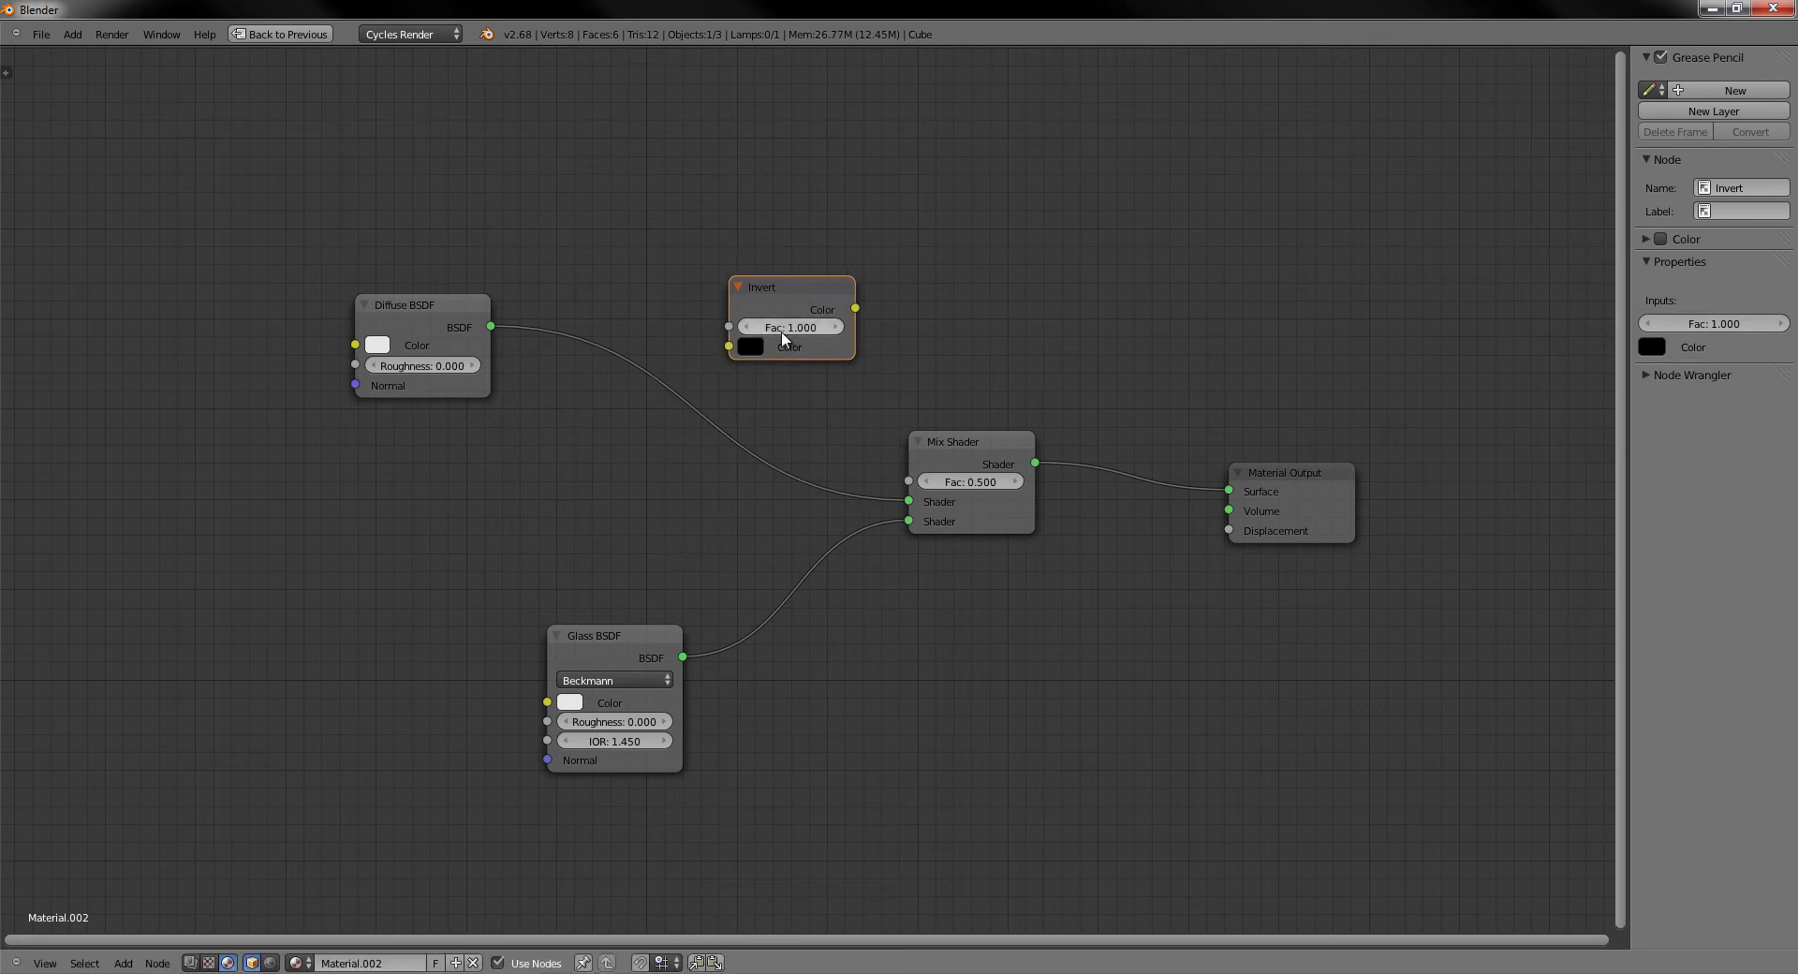
key("x")
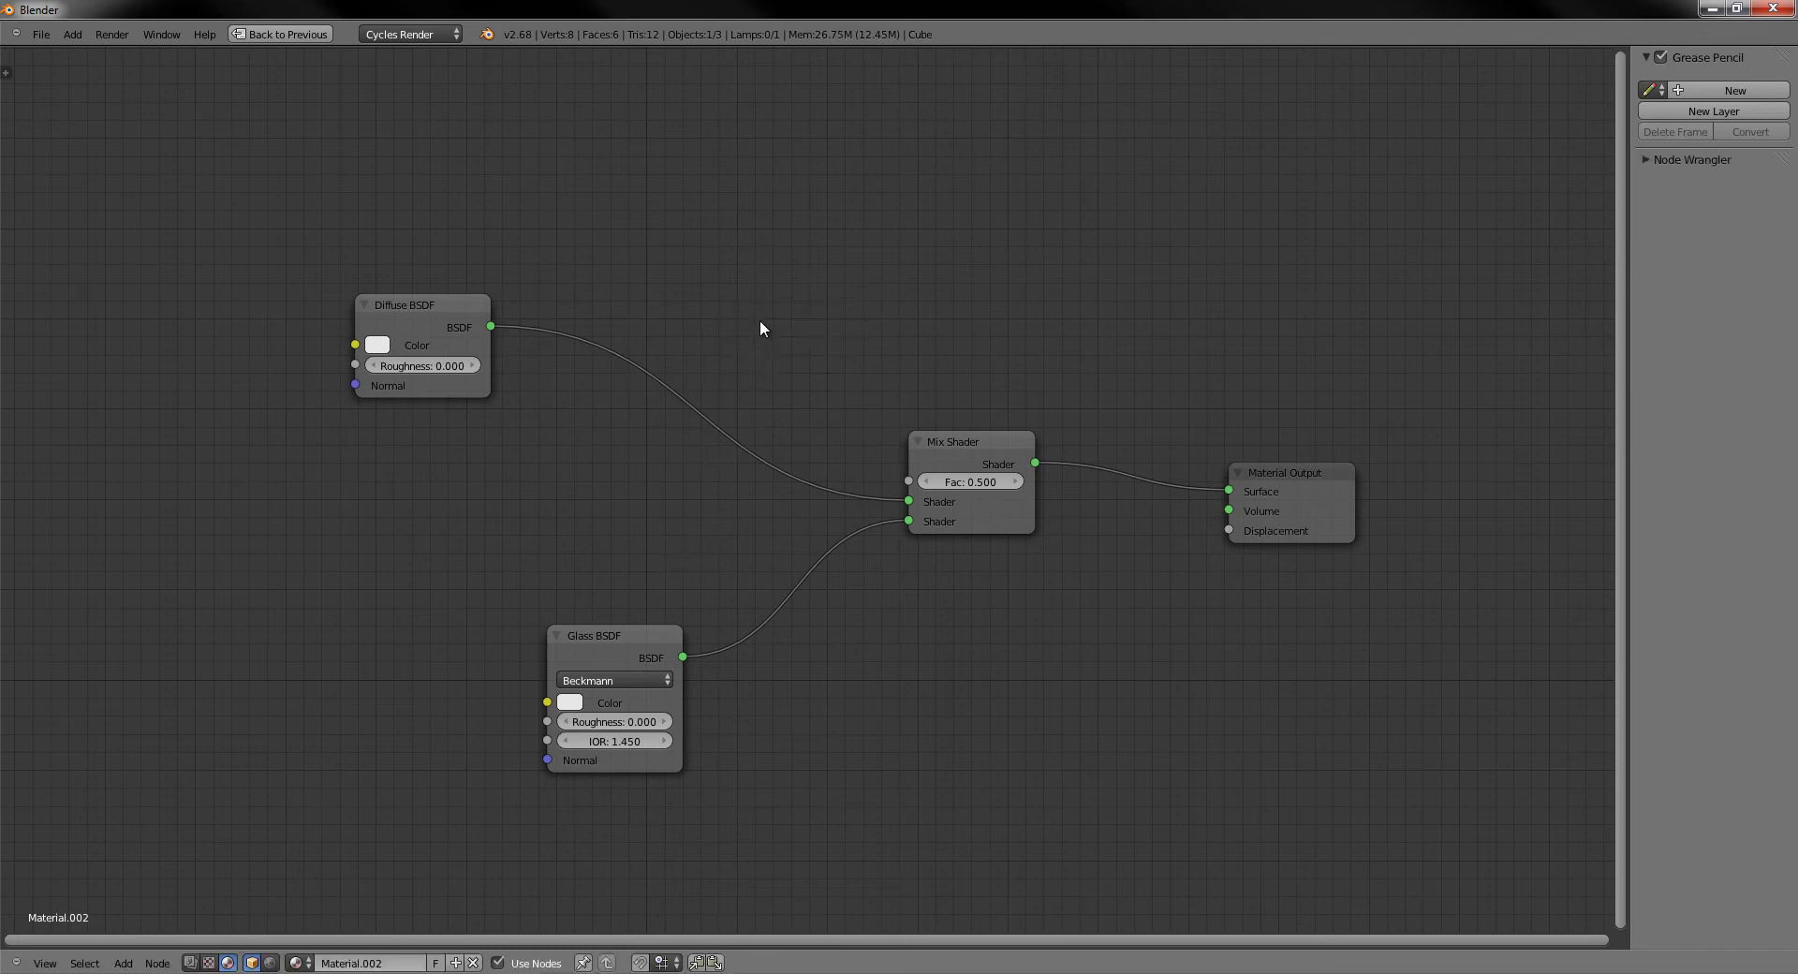
key("ctrl+z")
key("ctrl+z")
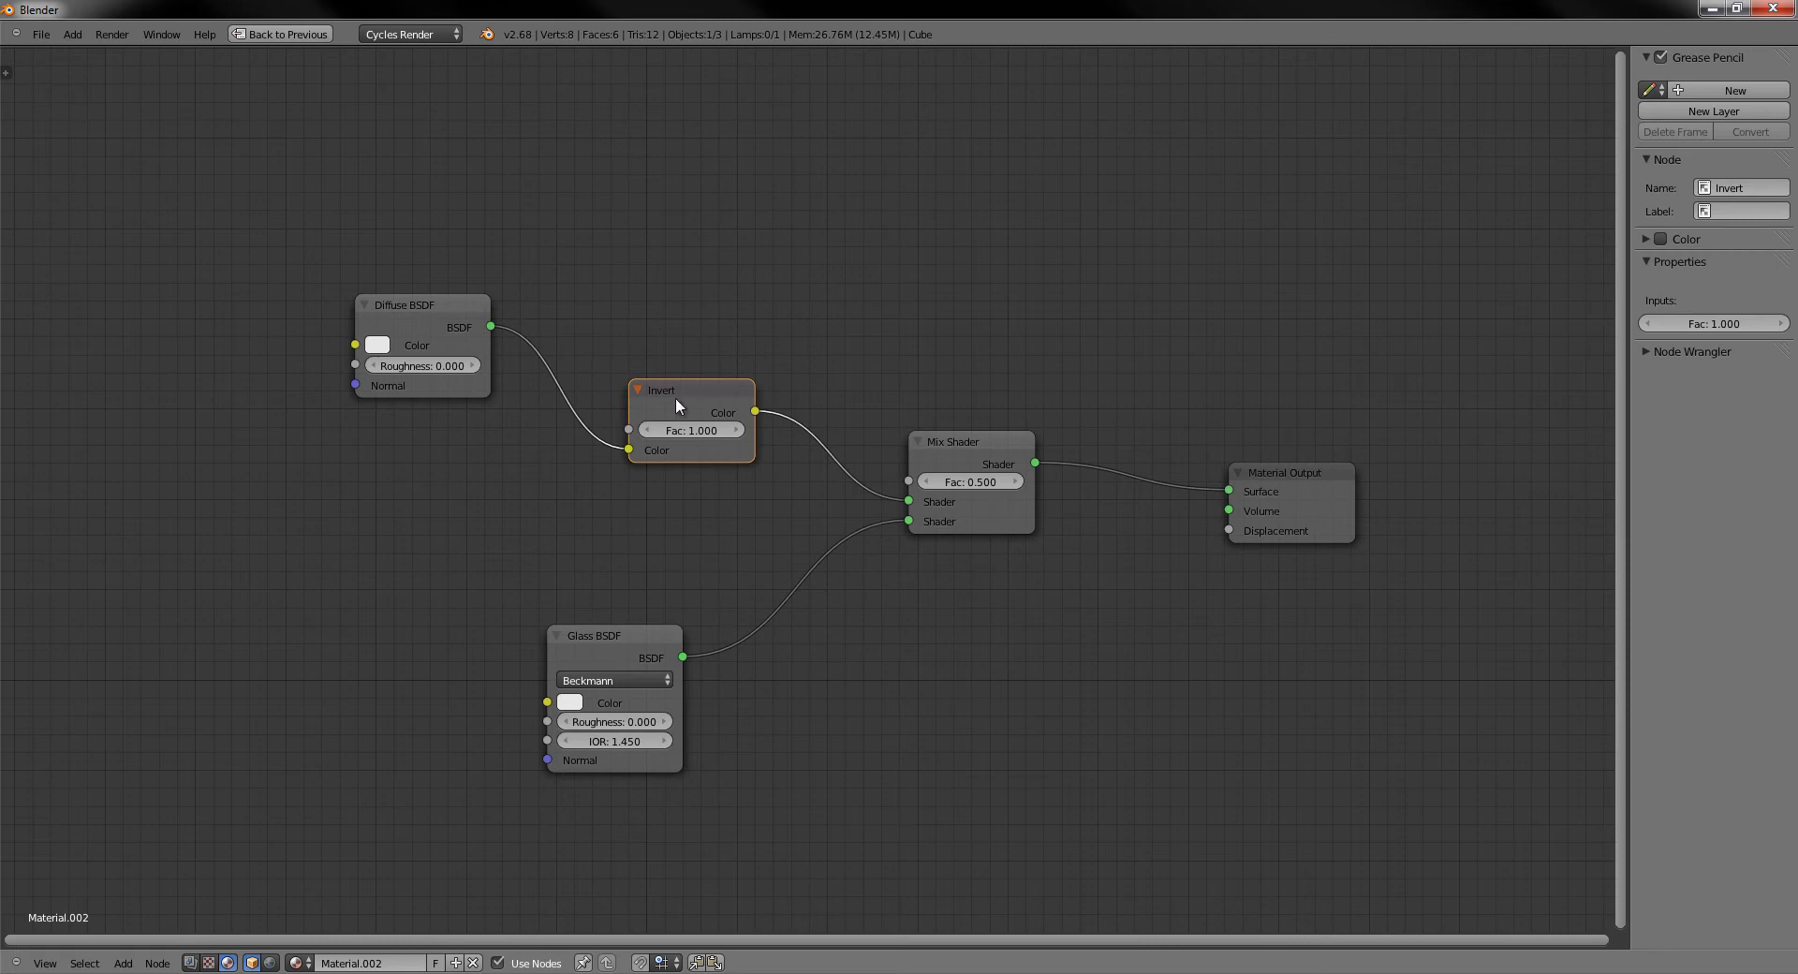
Delete the Invert node once with its neighbours relinked and once with the links broken, undoing each deletion
mouse_move(696, 395)
left_mouse_down()
mouse_move(707, 384)
mouse_move(665, 388)
mouse_move(710, 390)
mouse_move(683, 388)
left_mouse_up()
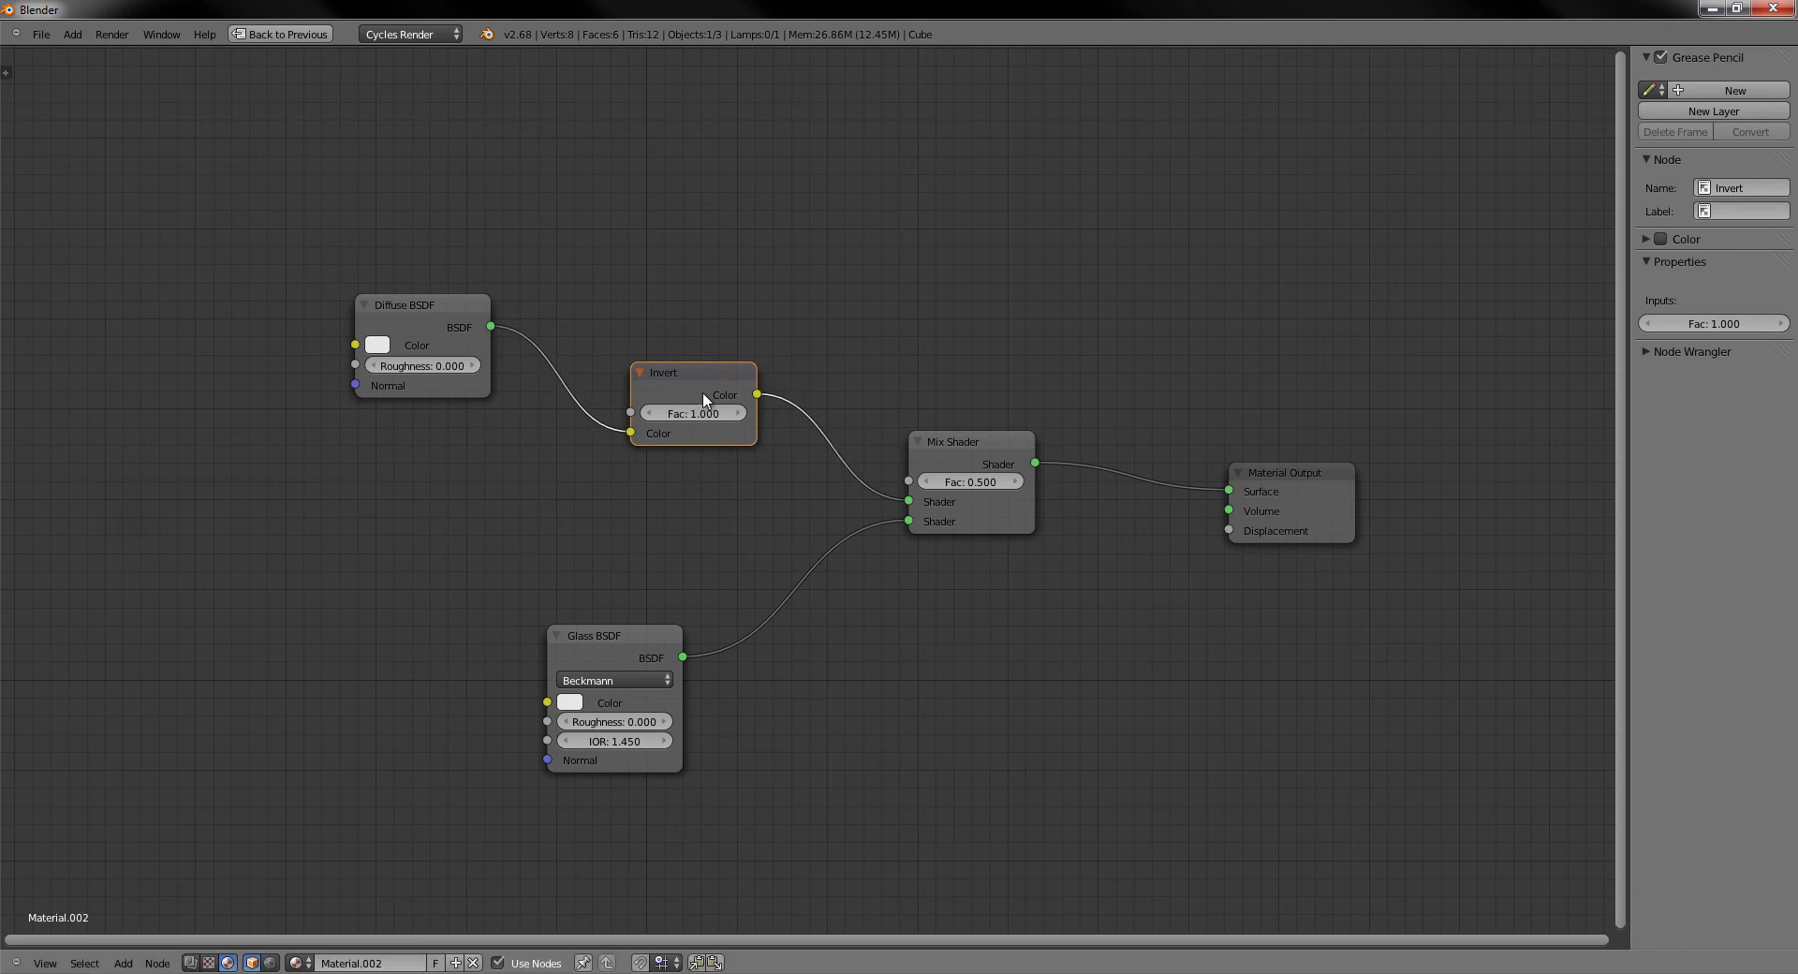
key("ctrl+x")
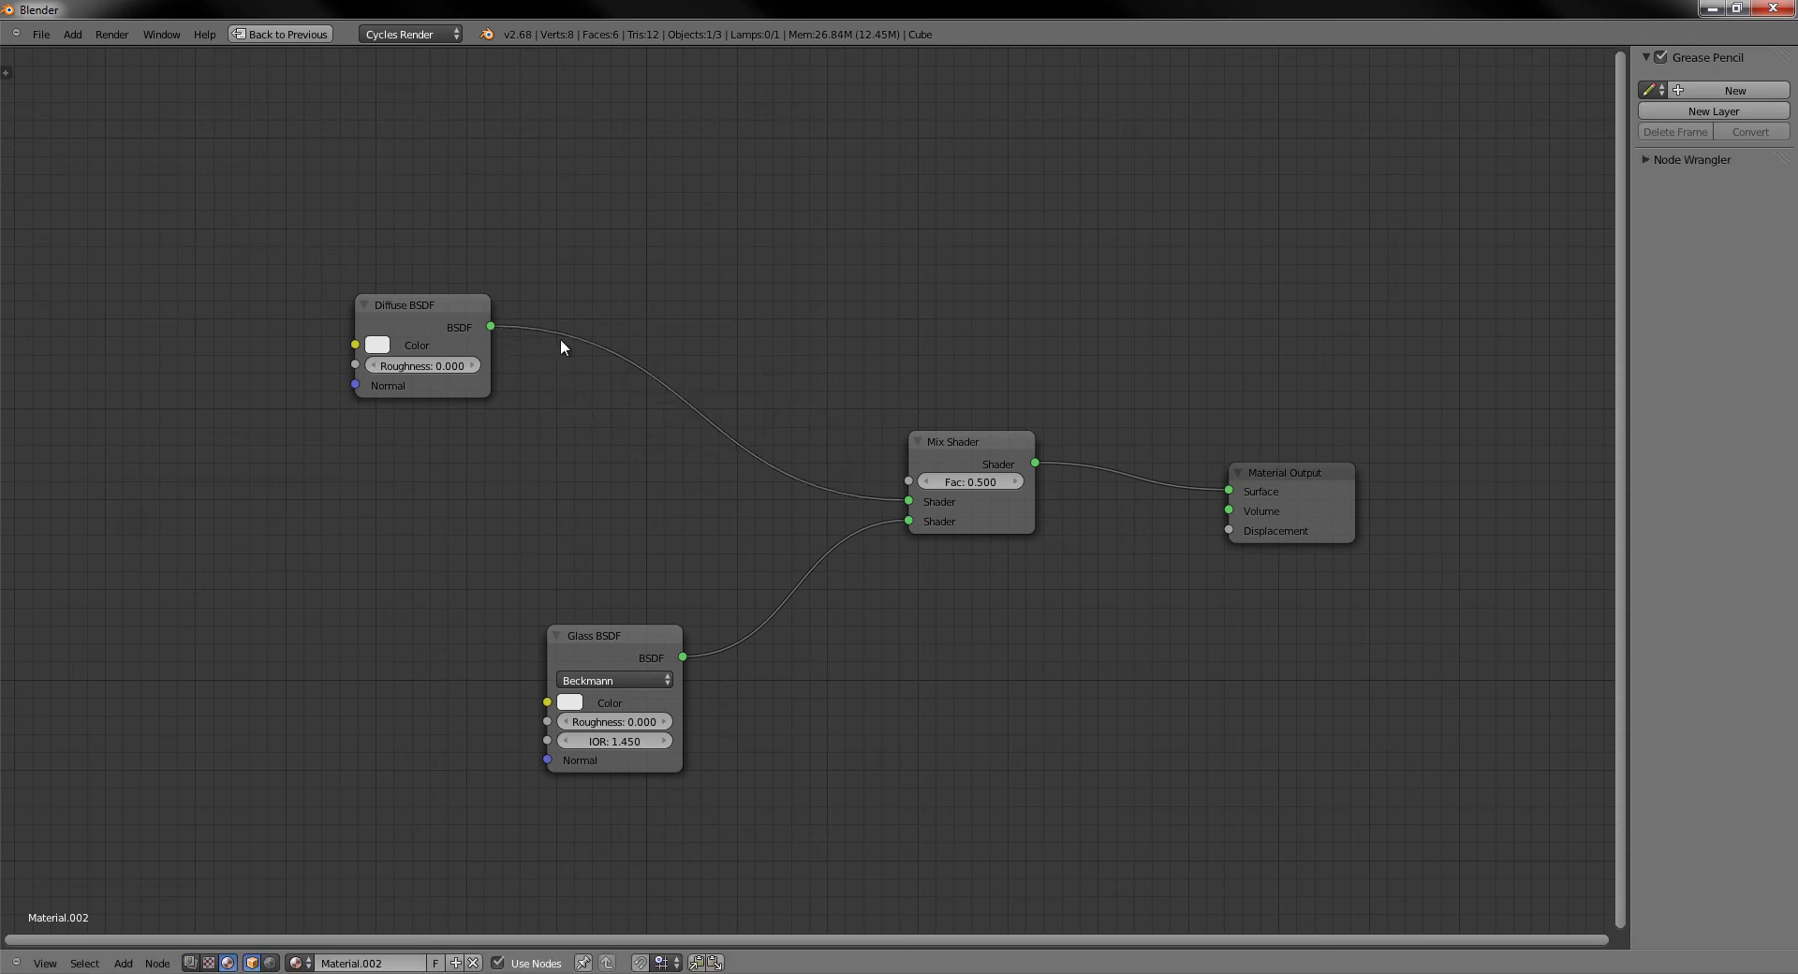
left_click_drag(429, 329, 431, 332)
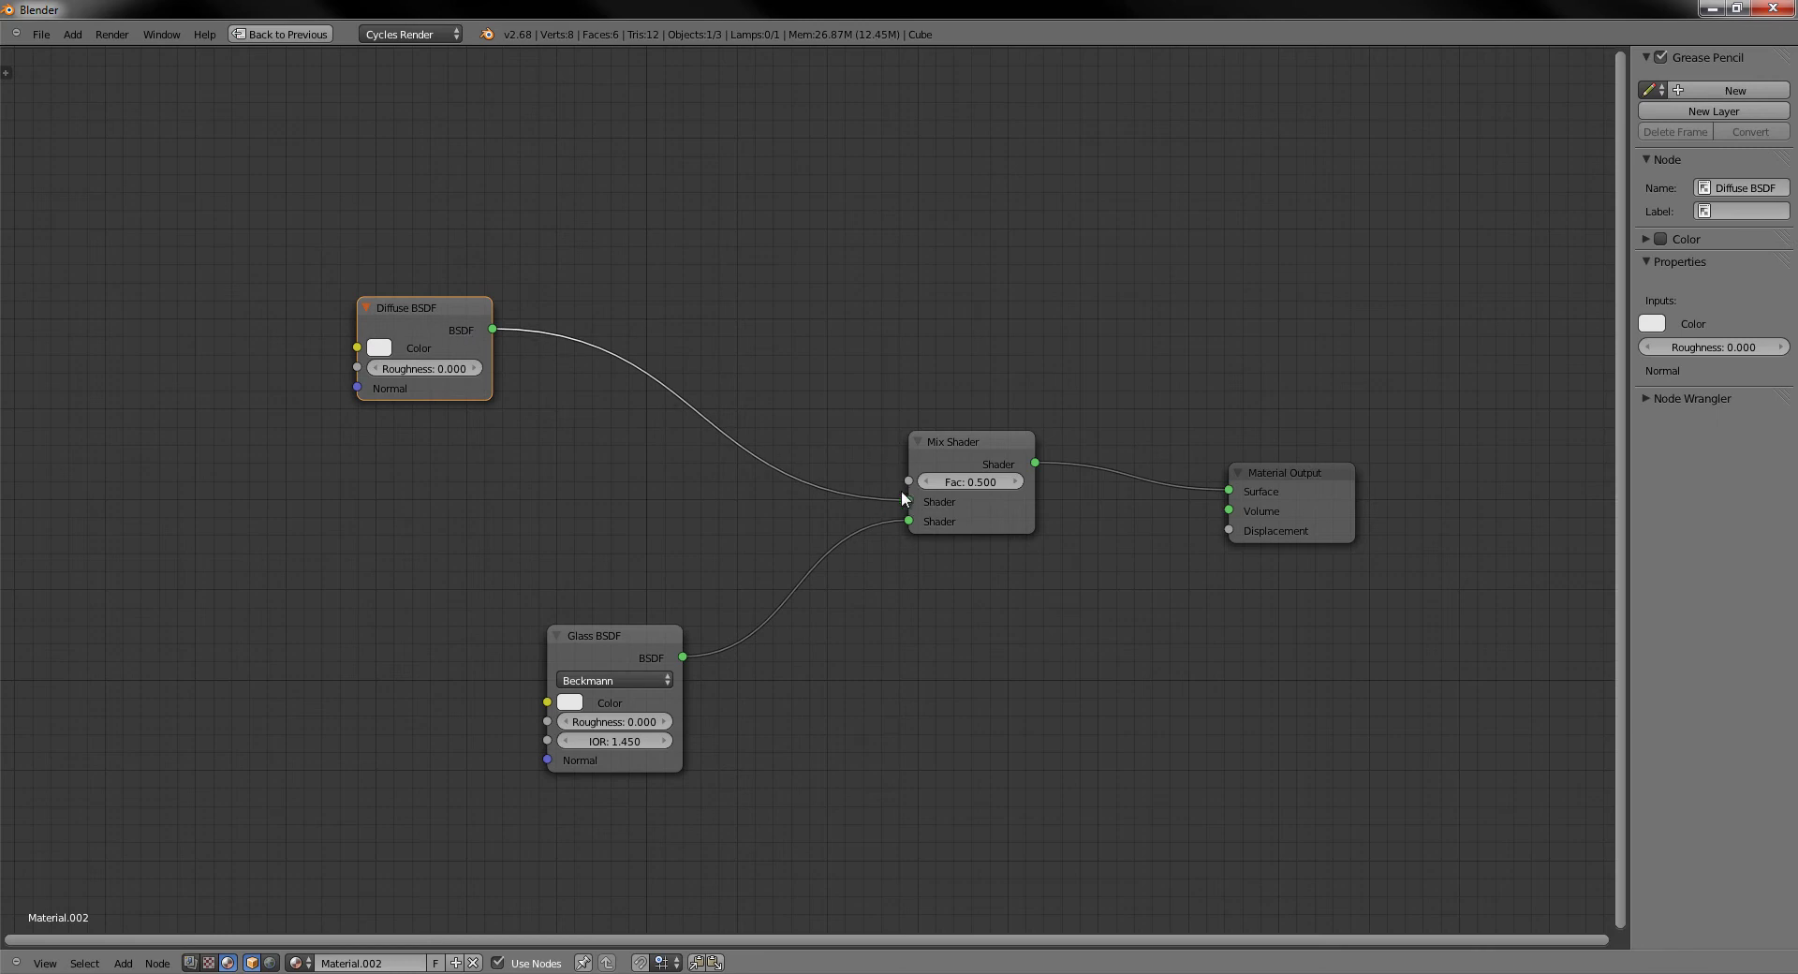
key("ctrl+z")
key("ctrl+z")
key("ctrl+z")
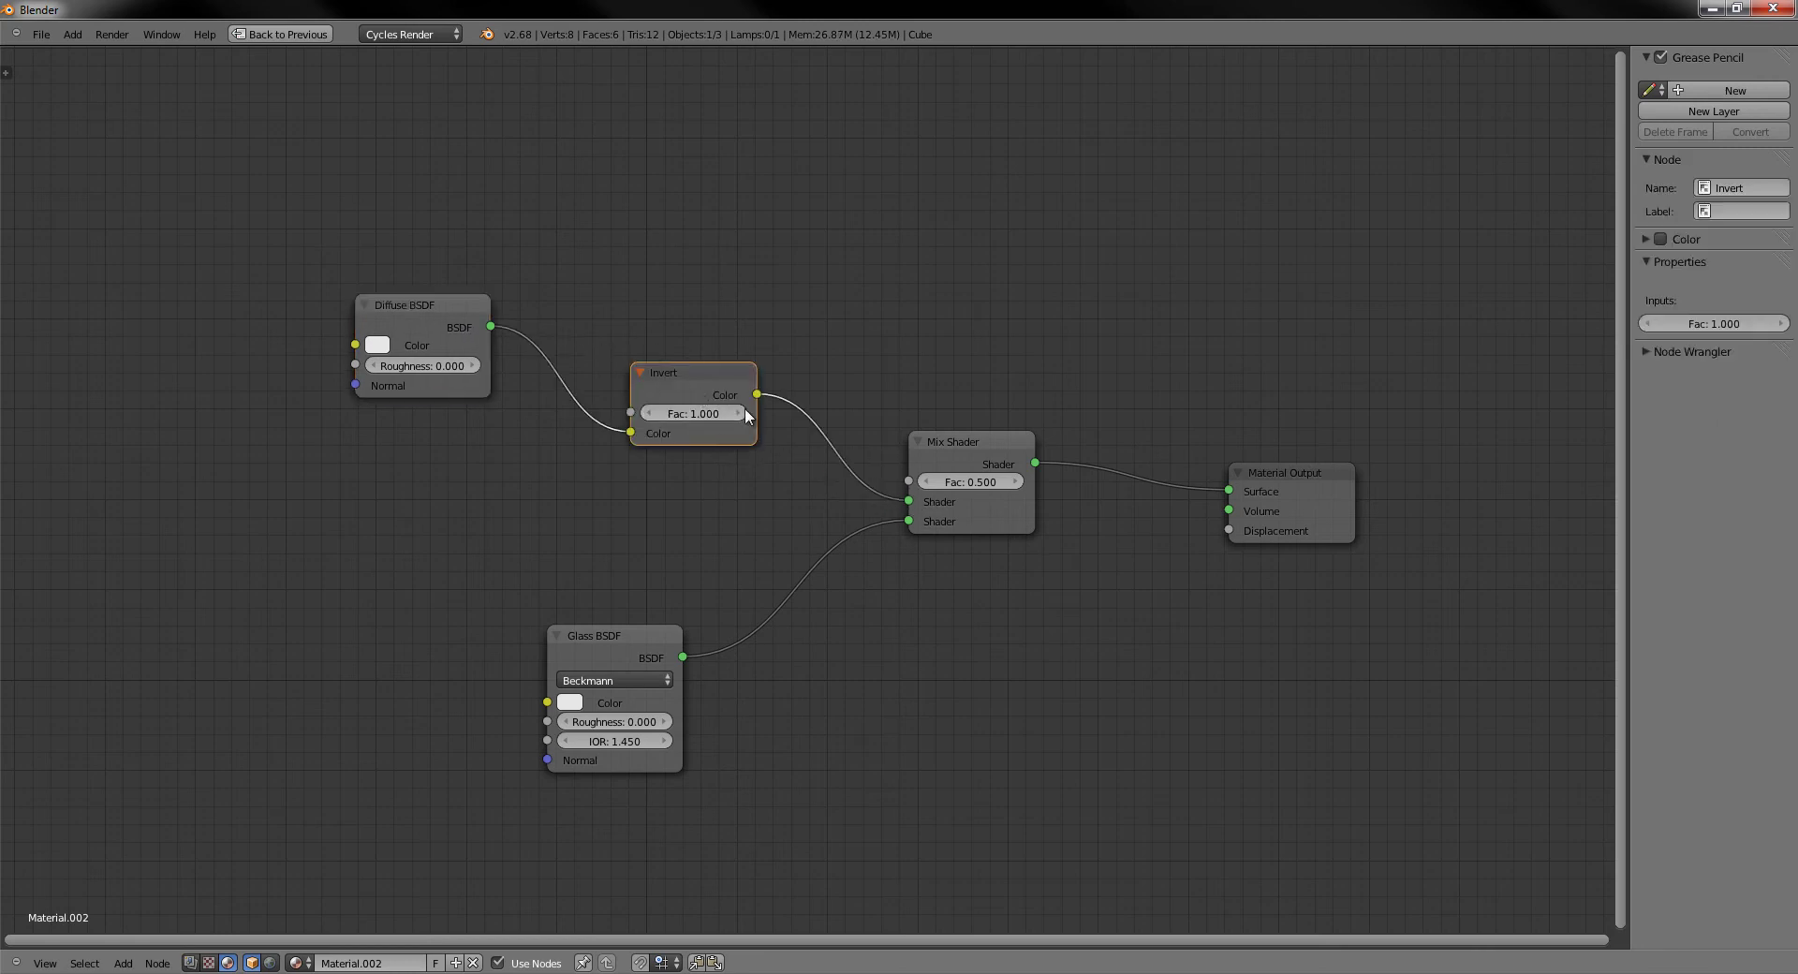
key("x")
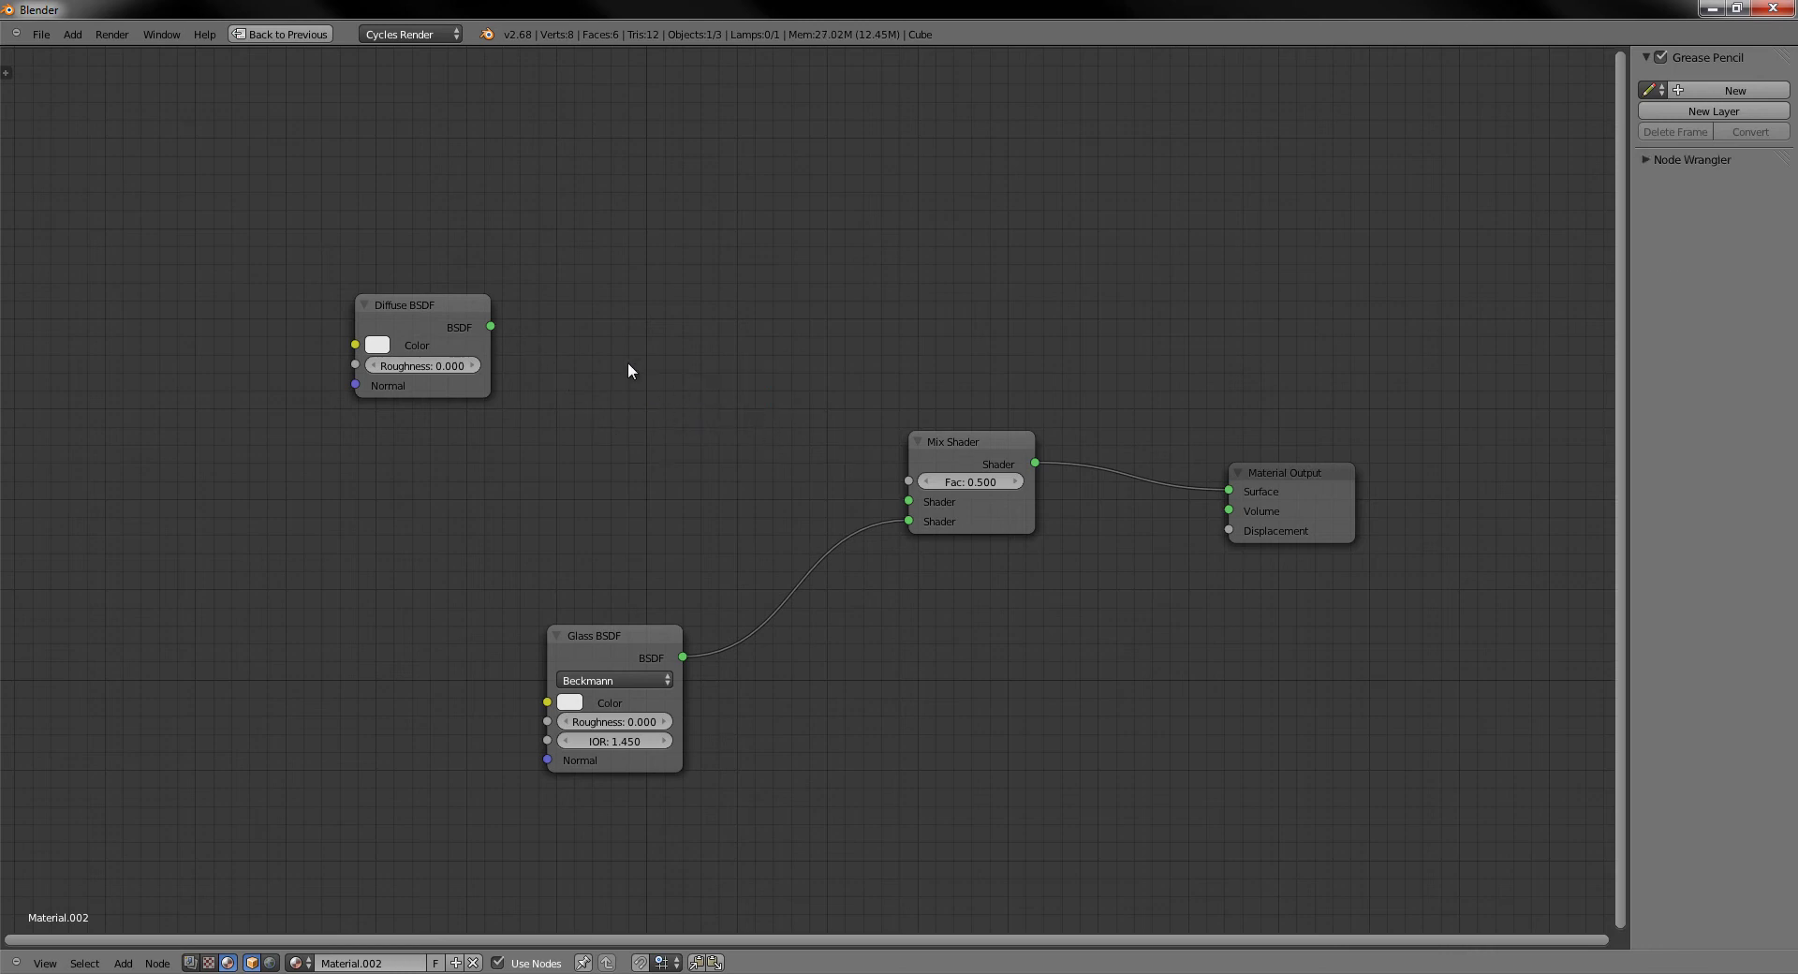
key("ctrl+z")
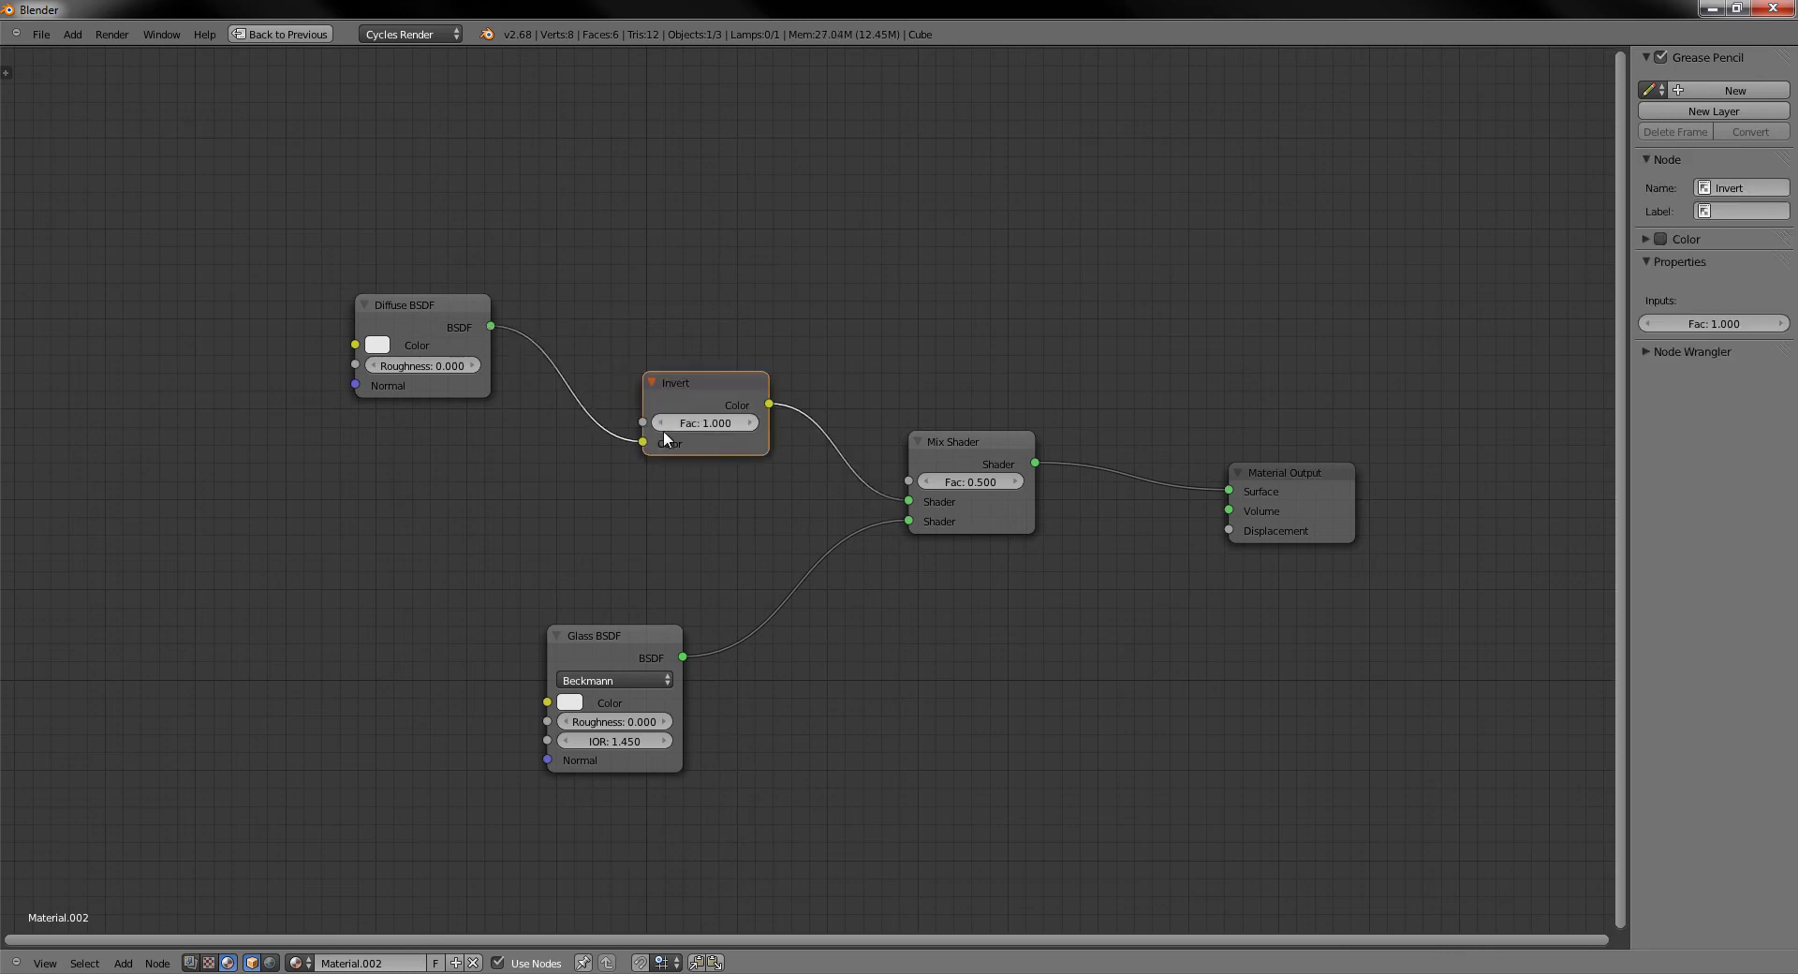
Nudge the Invert node and move the Mix Shader node closer to Material Output
left_click_drag(695, 394, 687, 378)
left_click(431, 318)
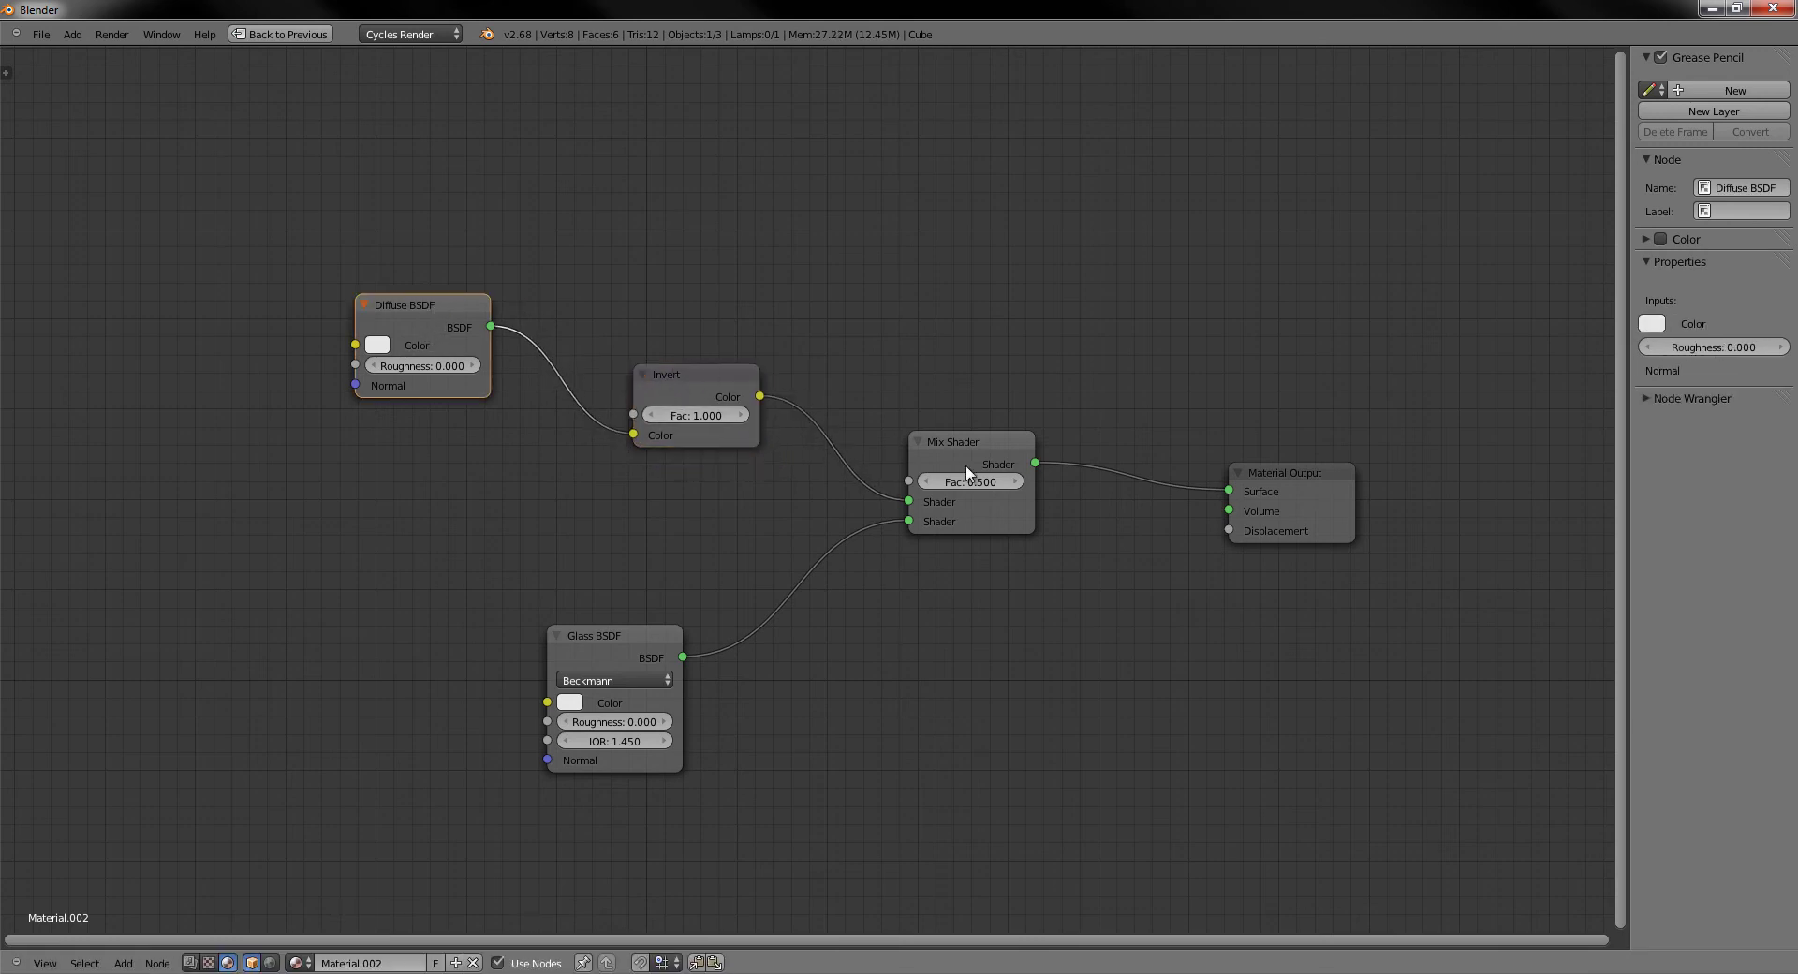
left_click(967, 469)
left_click(706, 380)
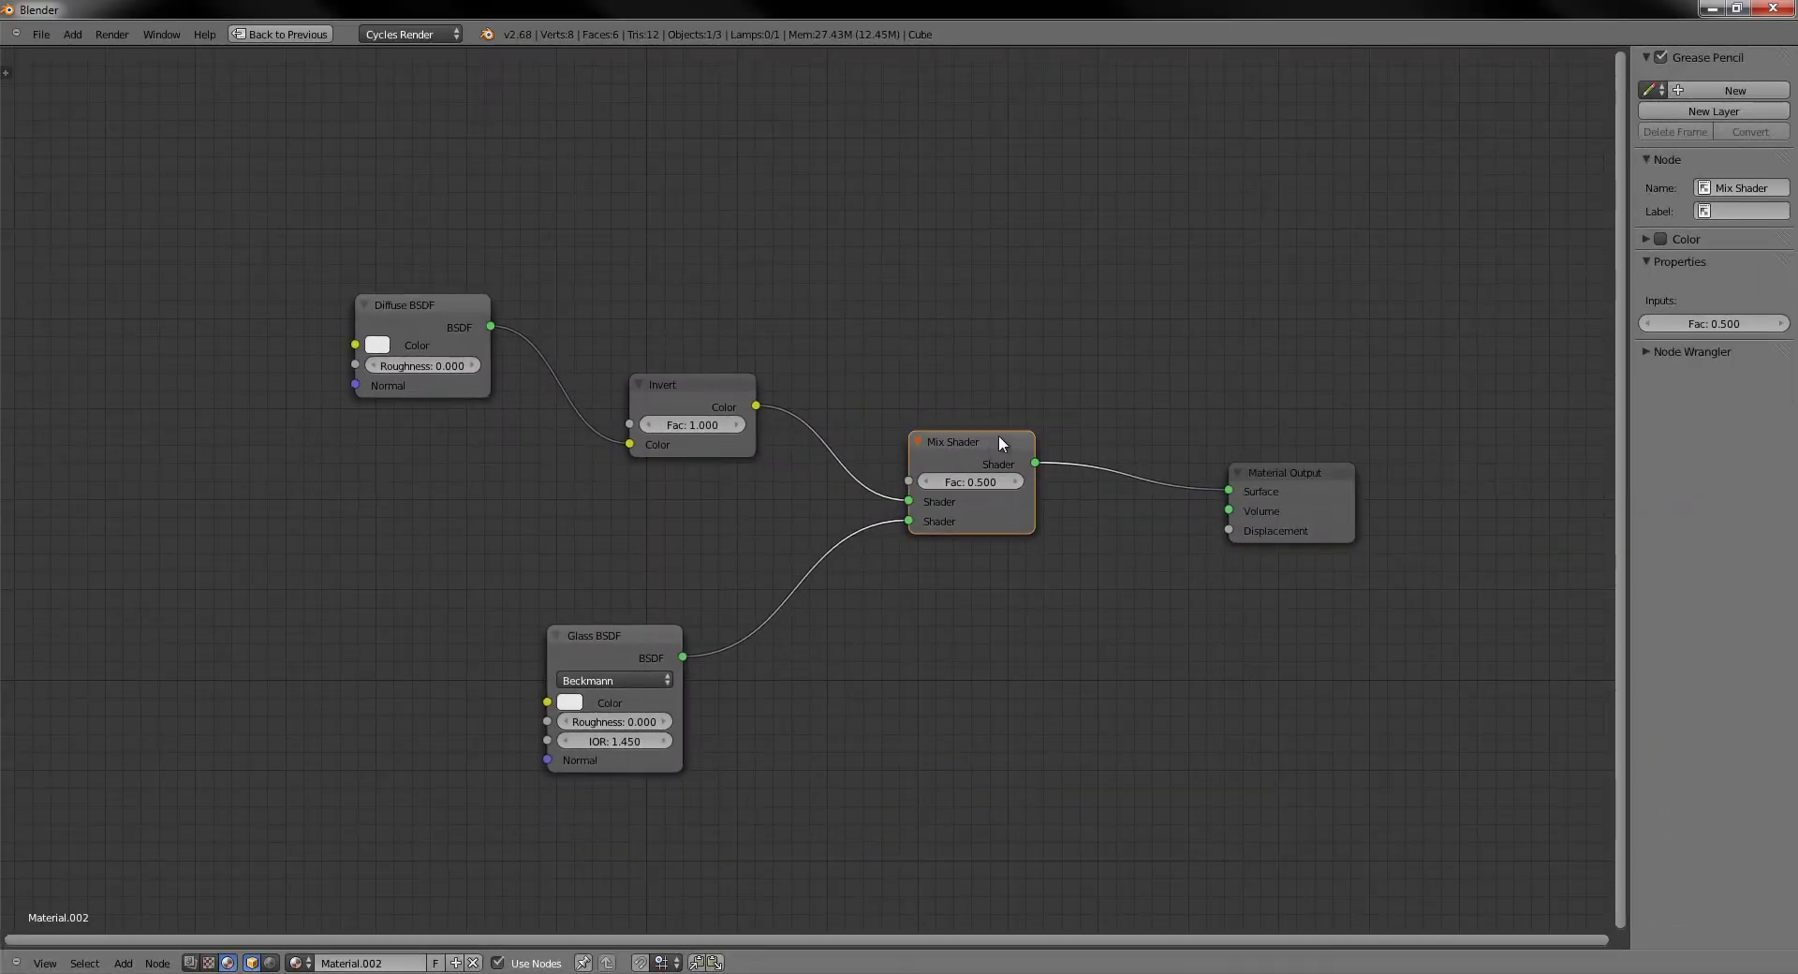
left_click_drag(998, 442, 1038, 426)
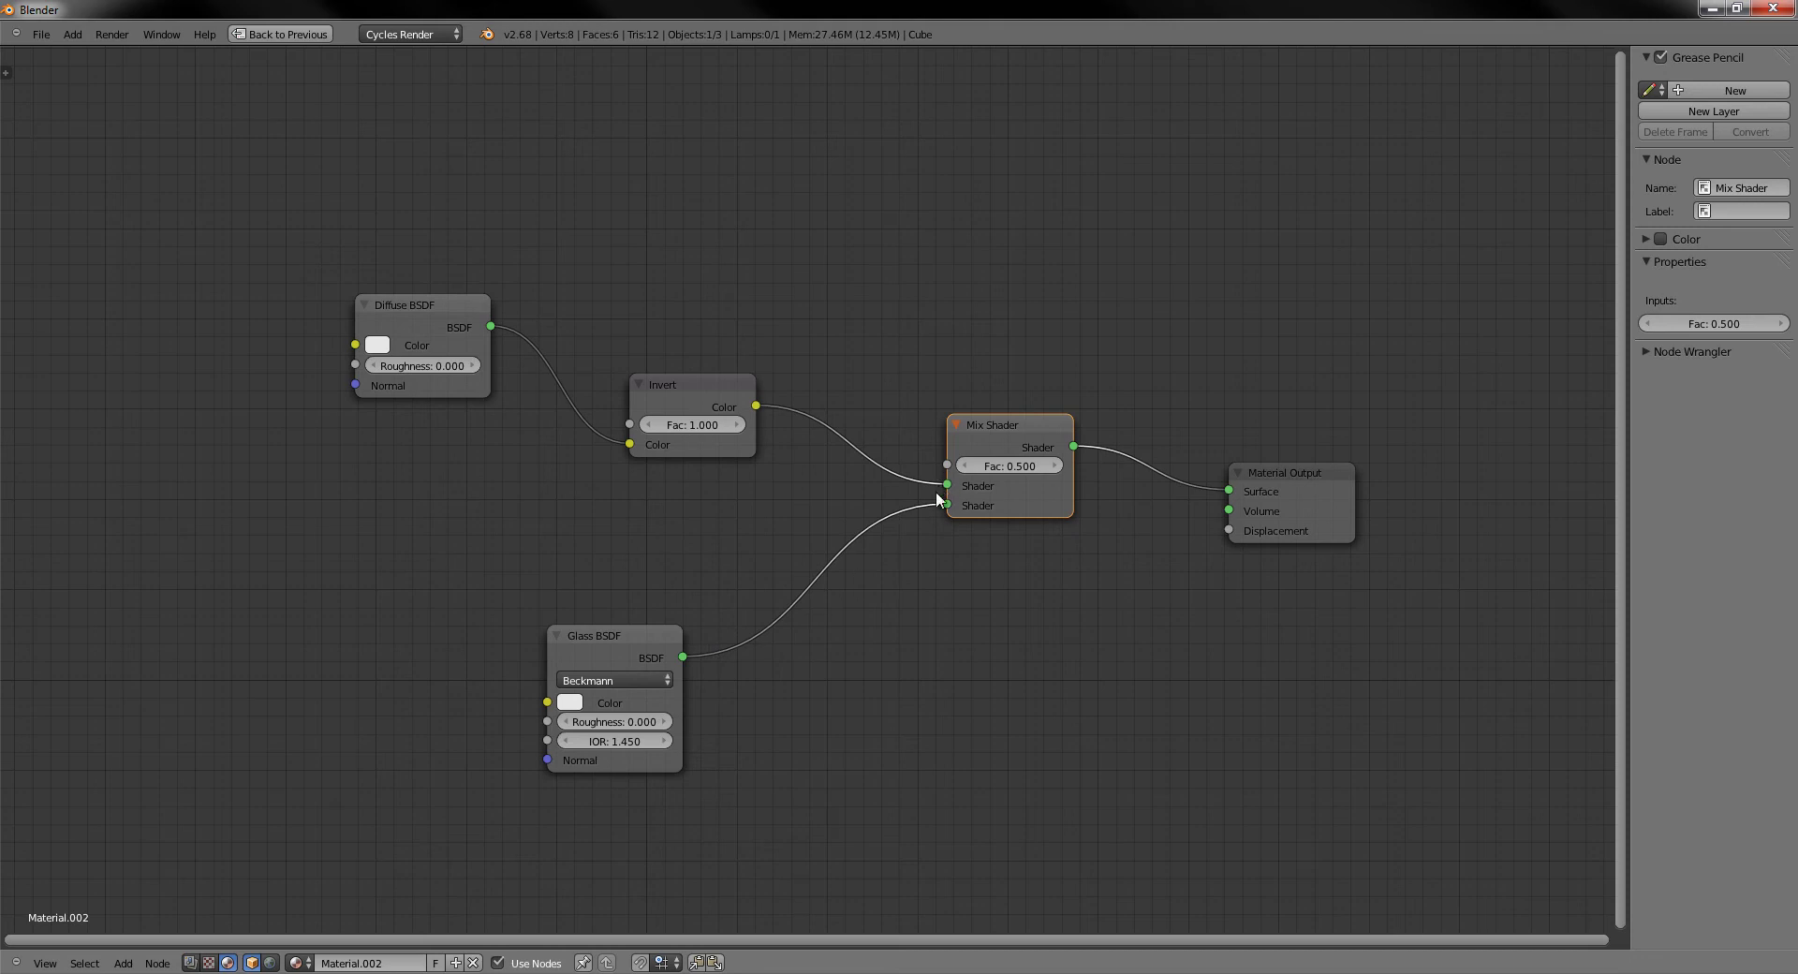
Unplug a link at the Mix Shader's inputs and connect the Glass BSDF output to the Mix Shader
left_click_drag(940, 488, 871, 541)
left_click_drag(683, 657, 948, 485)
Try cutting the links feeding the Mix Shader with several strokes across the node tree, undoing each attempt
mouse_move(858, 300)
right_mouse_down("ctrl")
mouse_move(914, 672)
mouse_move(832, 731)
mouse_move(957, 824)
mouse_move(854, 870)
mouse_move(798, 830)
mouse_move(723, 882)
mouse_move(681, 844)
right_mouse_up("ctrl")
key("ctrl+z")
mouse_move(836, 267)
right_mouse_down("ctrl")
mouse_move(875, 431)
mouse_move(900, 706)
right_mouse_up("ctrl")
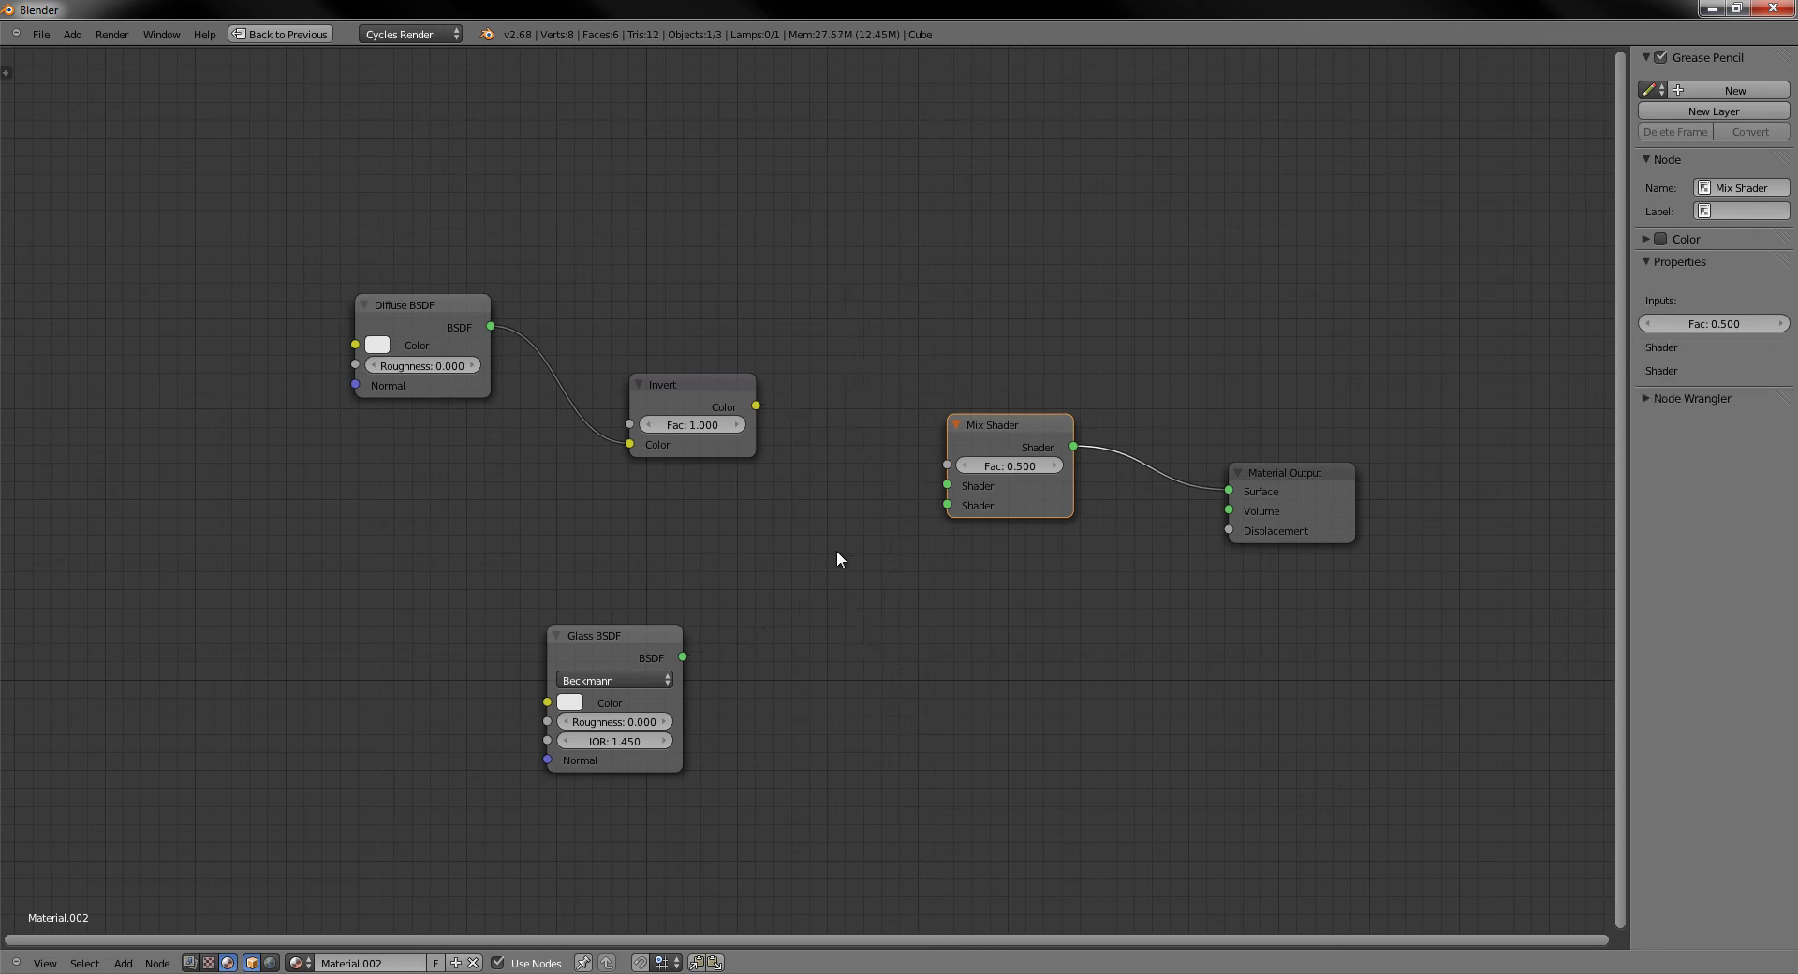
key("ctrl+z")
mouse_move(833, 309)
right_mouse_down("ctrl")
mouse_move(882, 695)
mouse_move(461, 590)
mouse_move(644, 242)
mouse_move(760, 334)
right_mouse_up("ctrl")
key("ctrl+z")
mouse_move(802, 221)
left_mouse_down("ctrl+alt")
mouse_move(635, 875)
mouse_move(686, 216)
mouse_move(1161, 456)
mouse_move(1099, 749)
left_mouse_up("ctrl+alt")
key("ctrl+z")
mouse_move(1144, 329)
left_mouse_down("ctrl+alt")
mouse_move(1180, 534)
mouse_move(846, 272)
mouse_move(513, 623)
mouse_move(533, 393)
left_mouse_up("ctrl+alt")
key("ctrl+z")
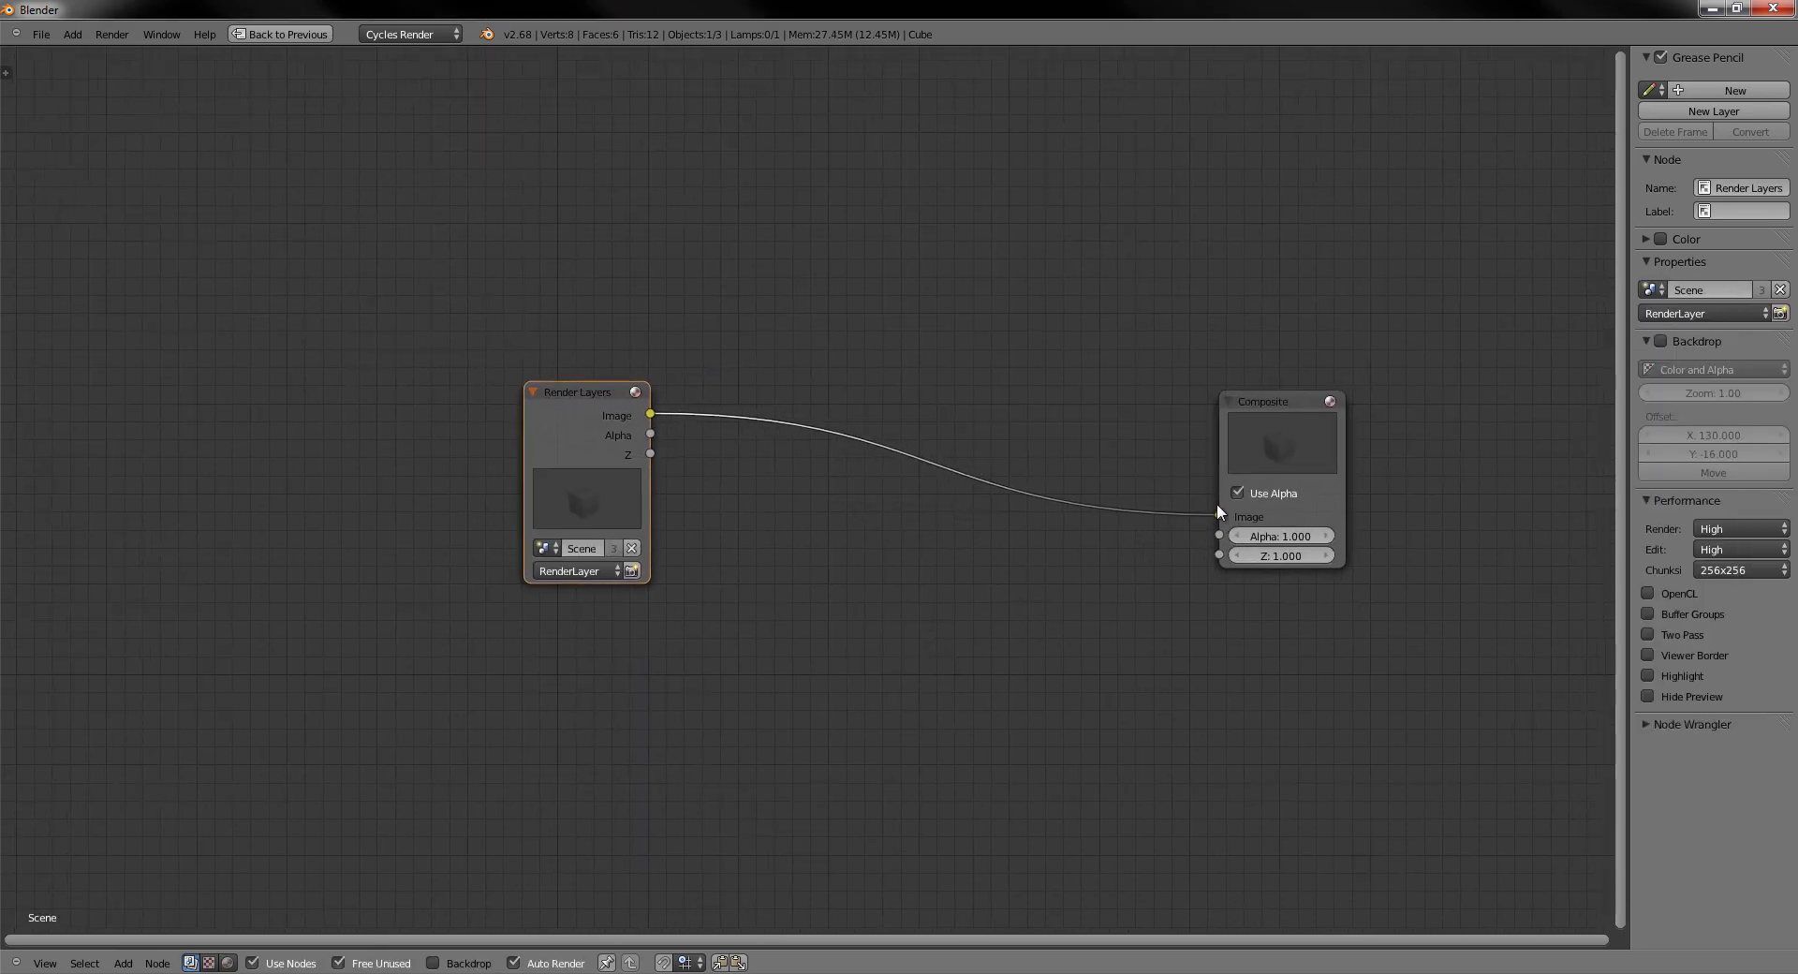
In the compositing node tree, space the Render Layers and Composite nodes farther apart
mouse_move(1261, 435)
left_mouse_down()
mouse_move(1296, 447)
mouse_move(1266, 452)
left_mouse_up()
left_click_drag(584, 432, 564, 423)
mouse_move(1247, 454)
left_mouse_down()
mouse_move(1227, 447)
mouse_move(1241, 451)
left_mouse_up()
left_click_drag(573, 427, 500, 380)
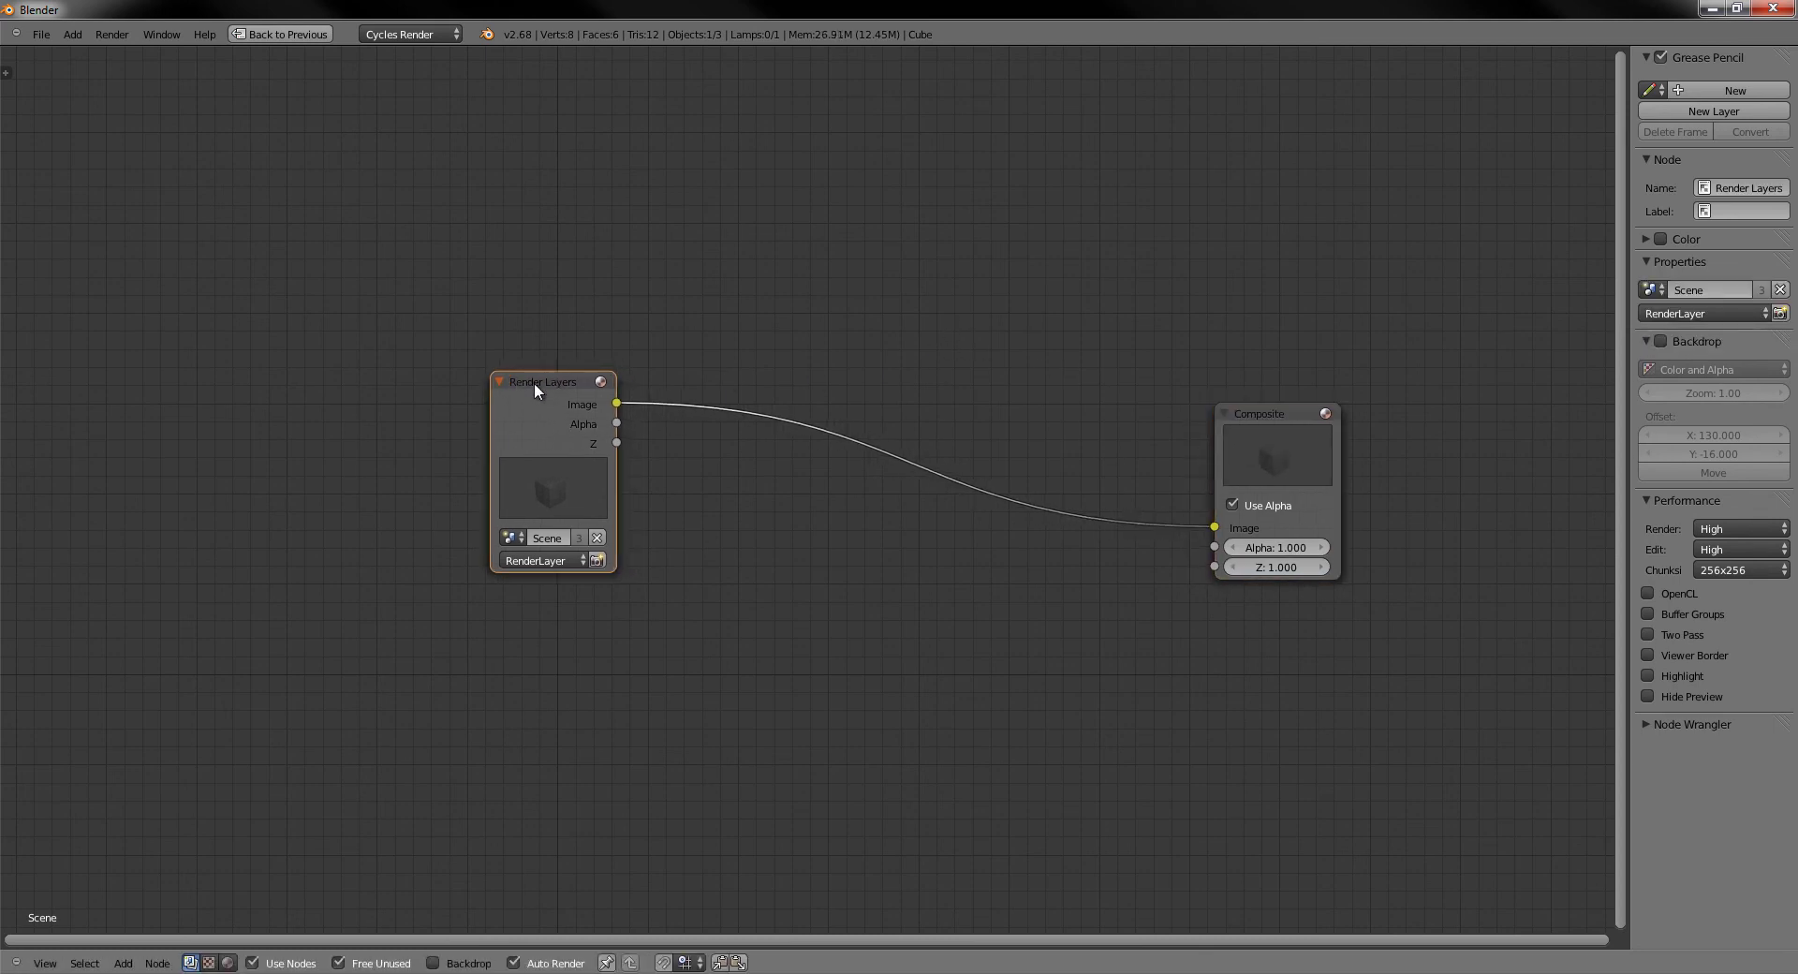
mouse_move(1264, 464)
left_mouse_down()
mouse_move(1273, 445)
mouse_move(1247, 452)
left_mouse_up()
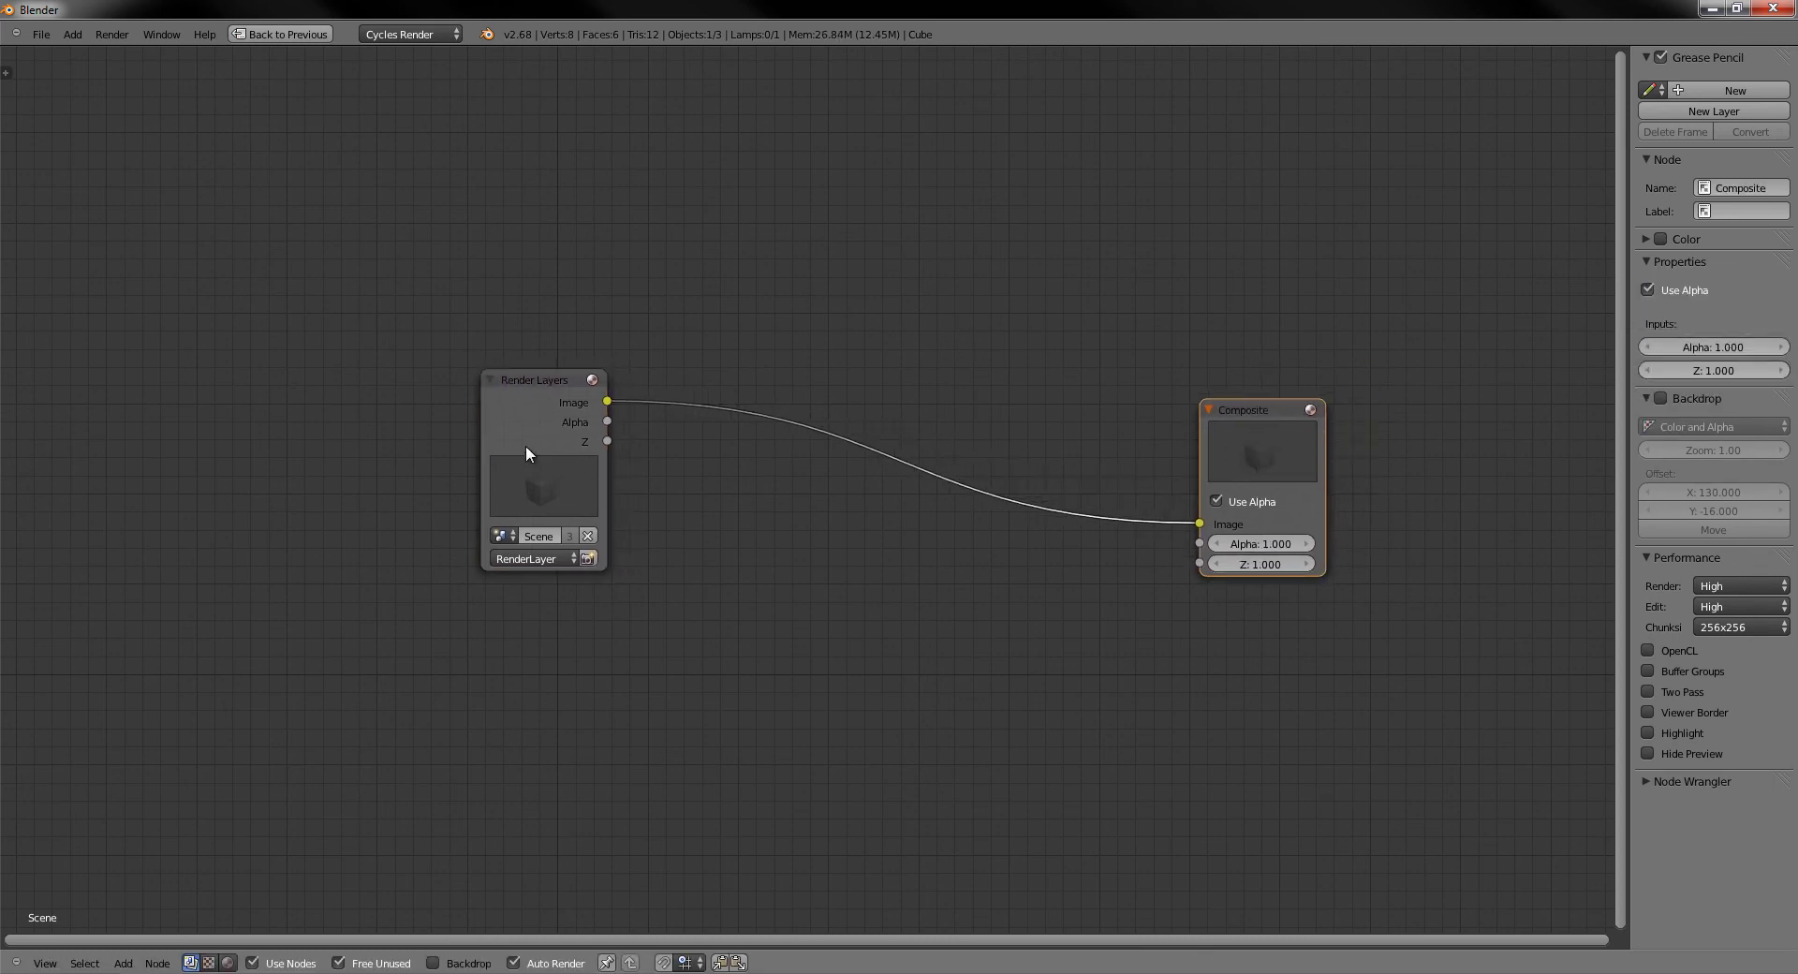
left_click_drag(543, 445, 489, 454)
middle_click_drag(711, 605, 681, 607)
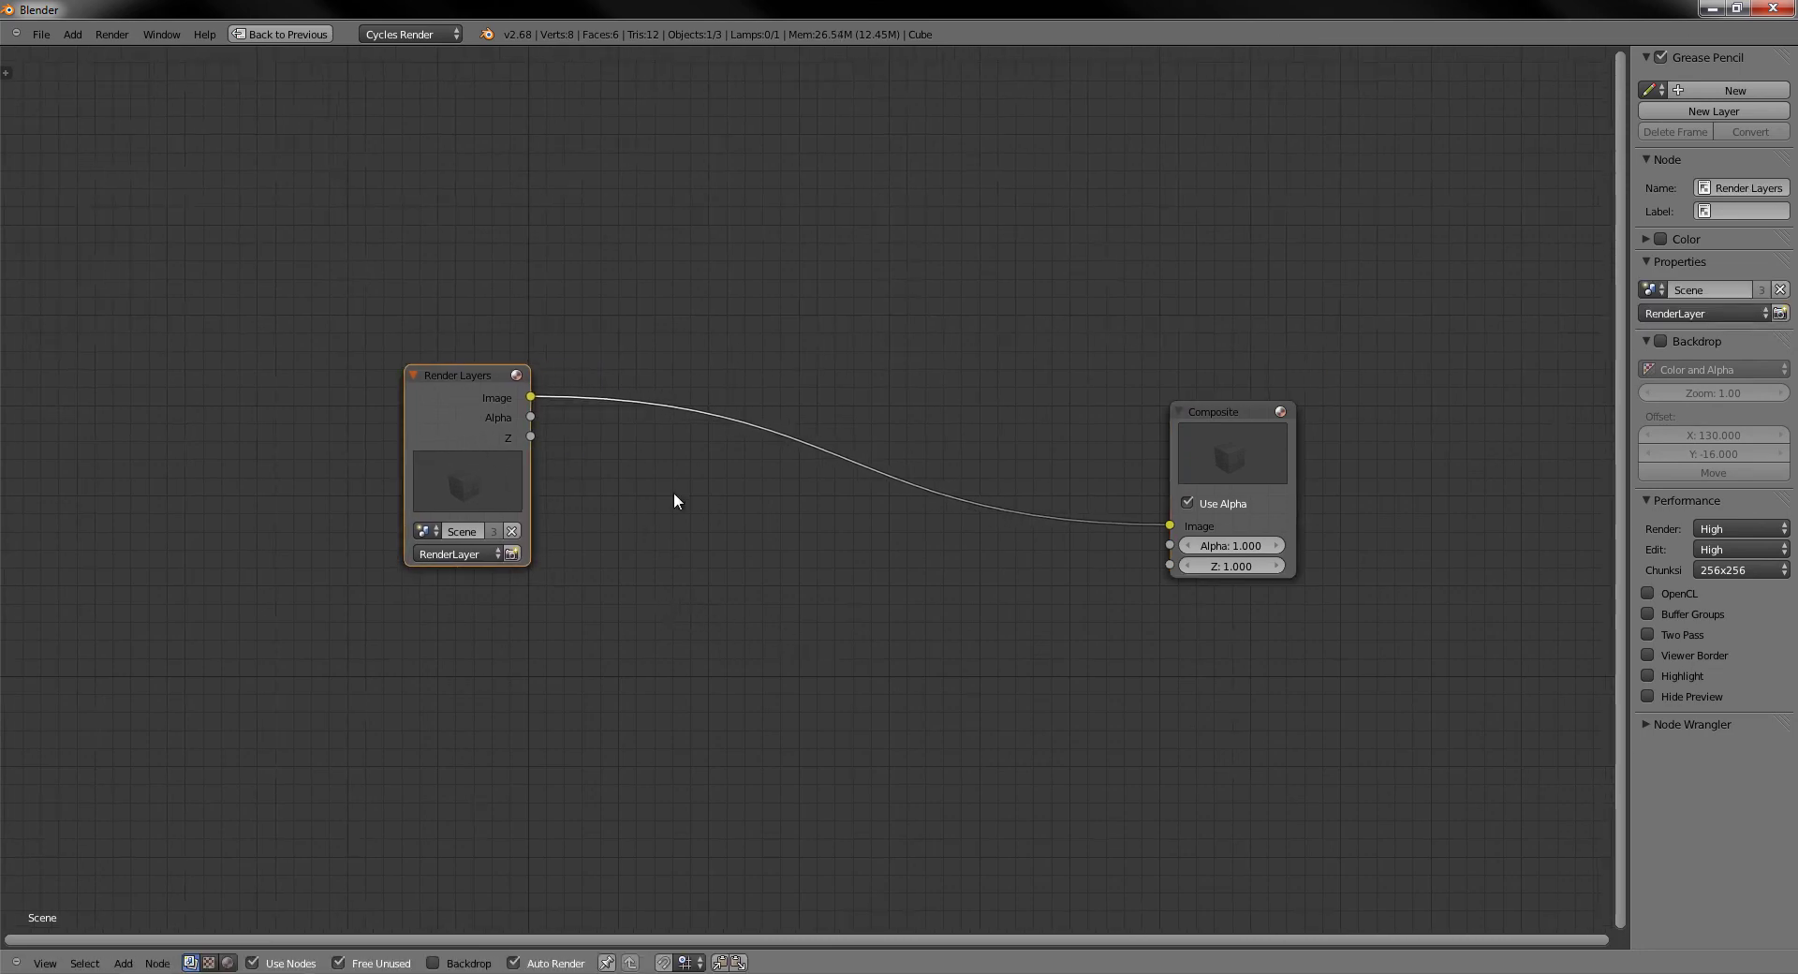
mouse_move(481, 431)
left_mouse_down()
mouse_move(450, 397)
mouse_move(474, 431)
left_mouse_up()
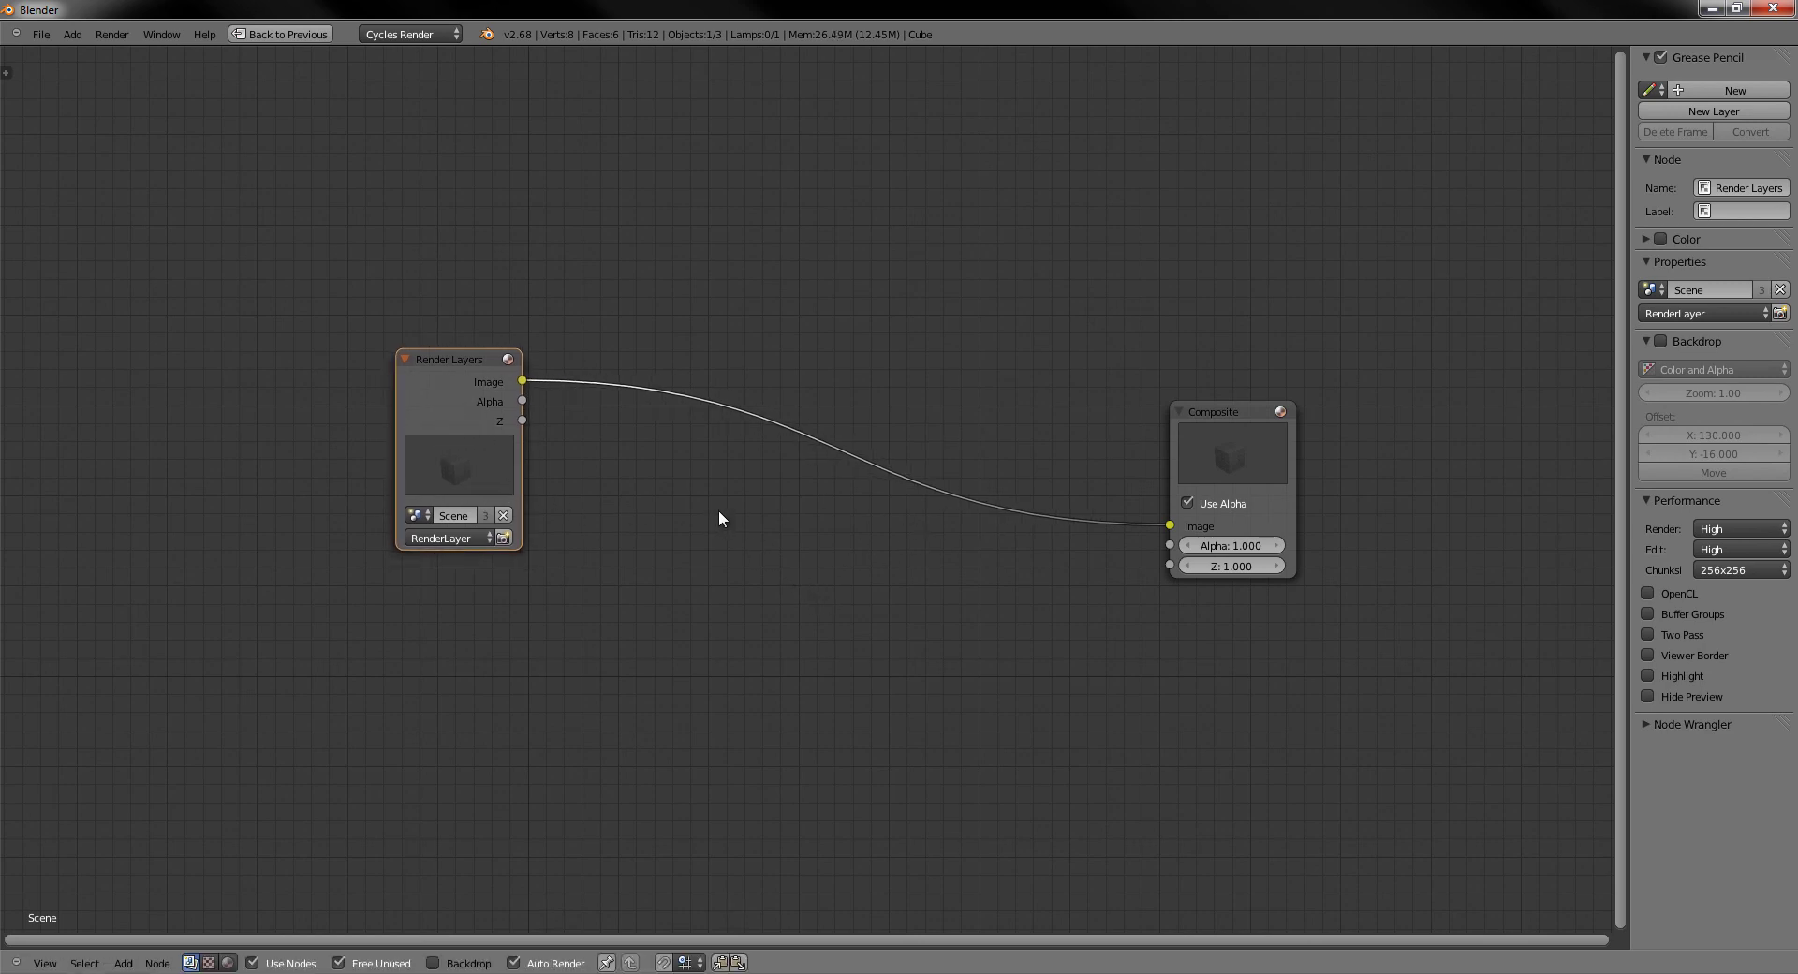
Add an unlinked Viewer output node below the Render Layers to Composite link, then delete it
key("shift+a")
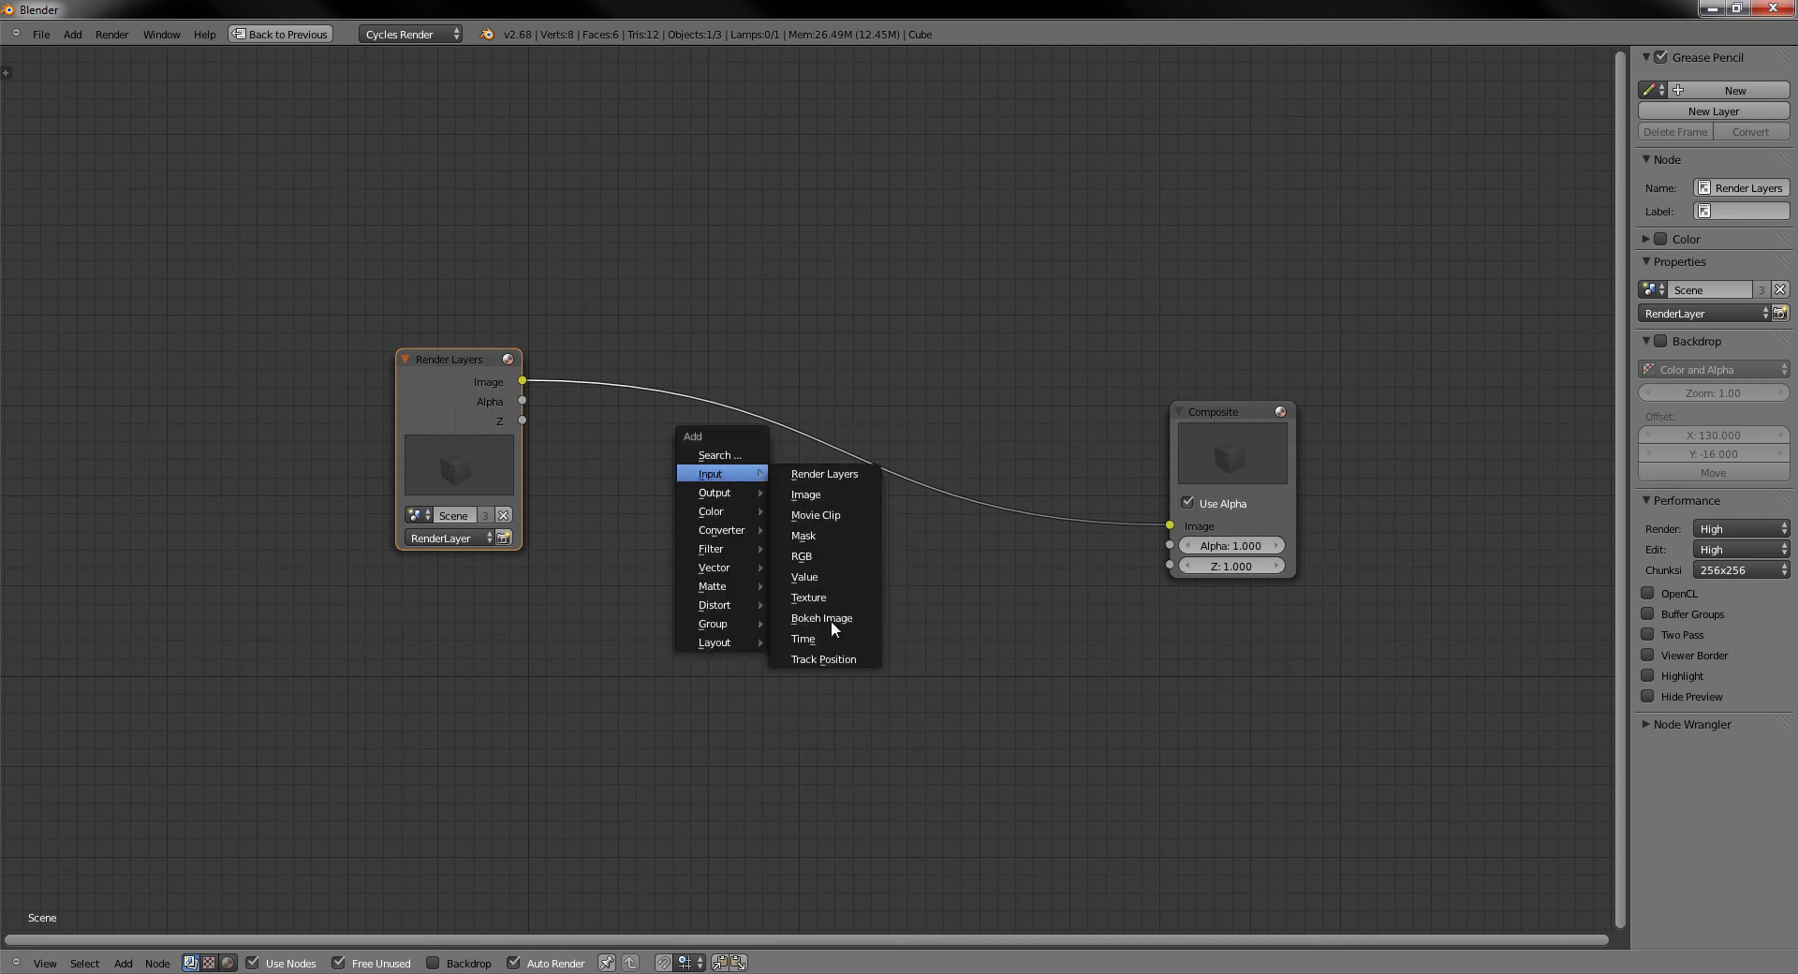
mouse_move(723, 492)
left_click(820, 514)
left_click(799, 619)
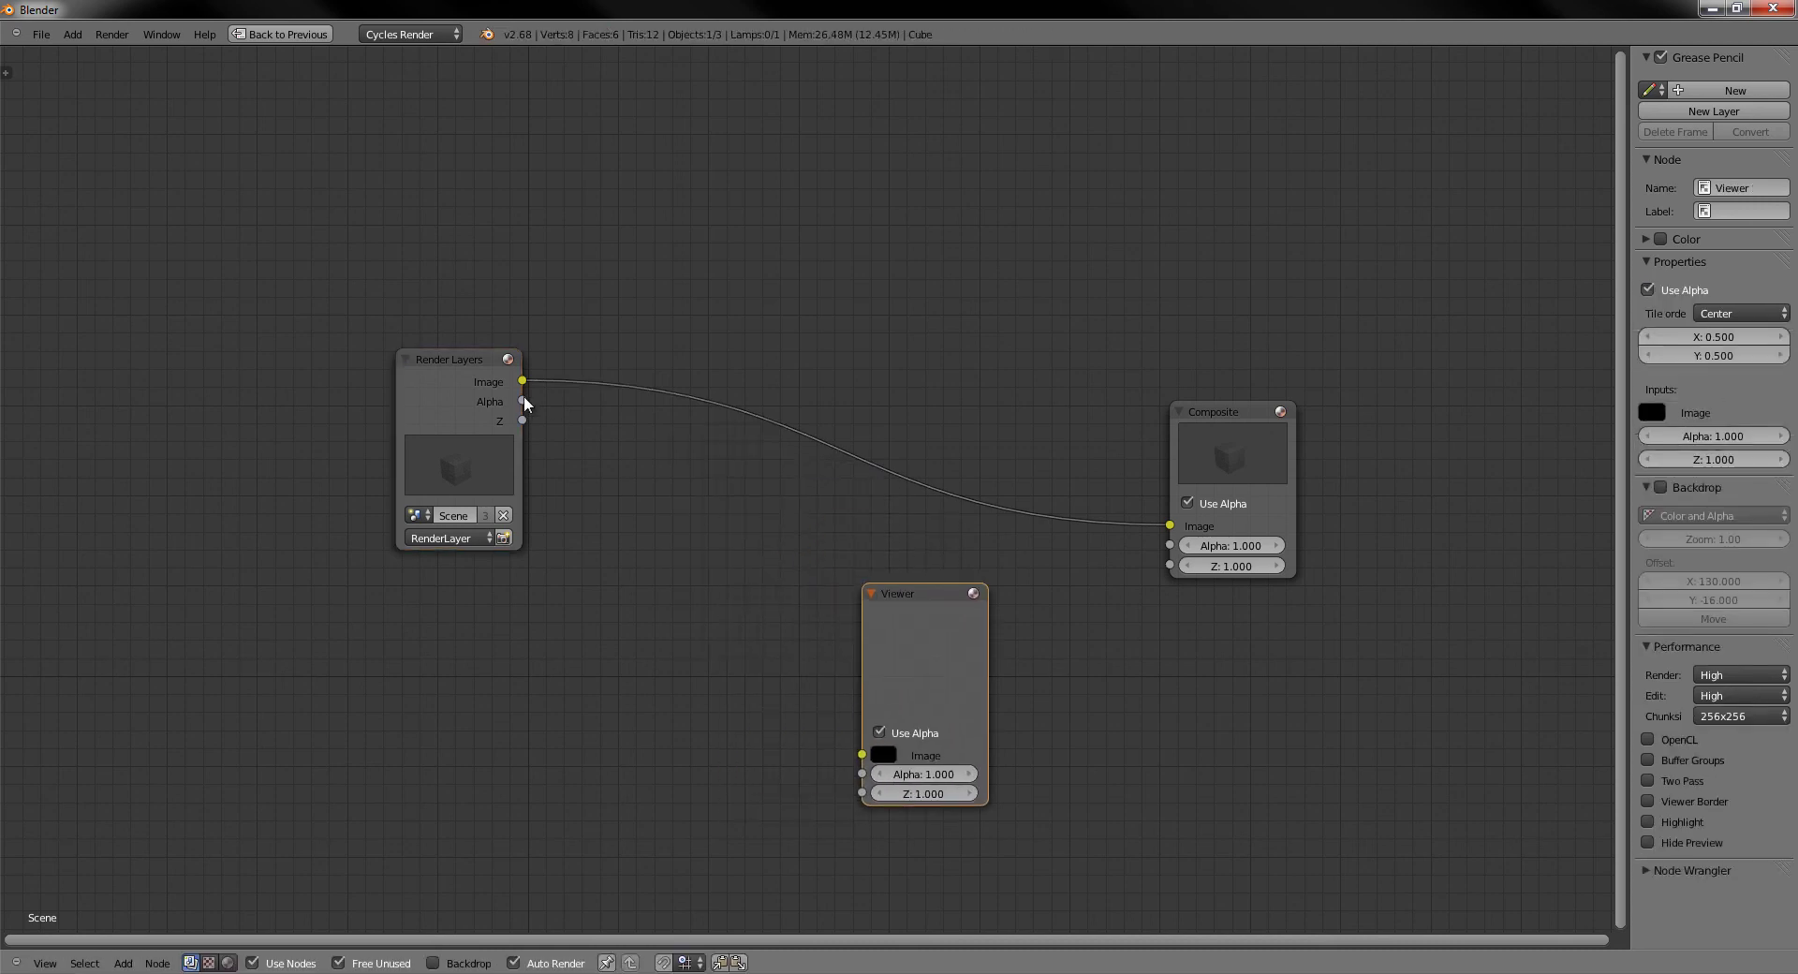
left_click_drag(930, 636, 871, 620)
key("x")
Attach a linked Viewer node to the Render Layers image output and place it below the Composite node
left_click(442, 406)
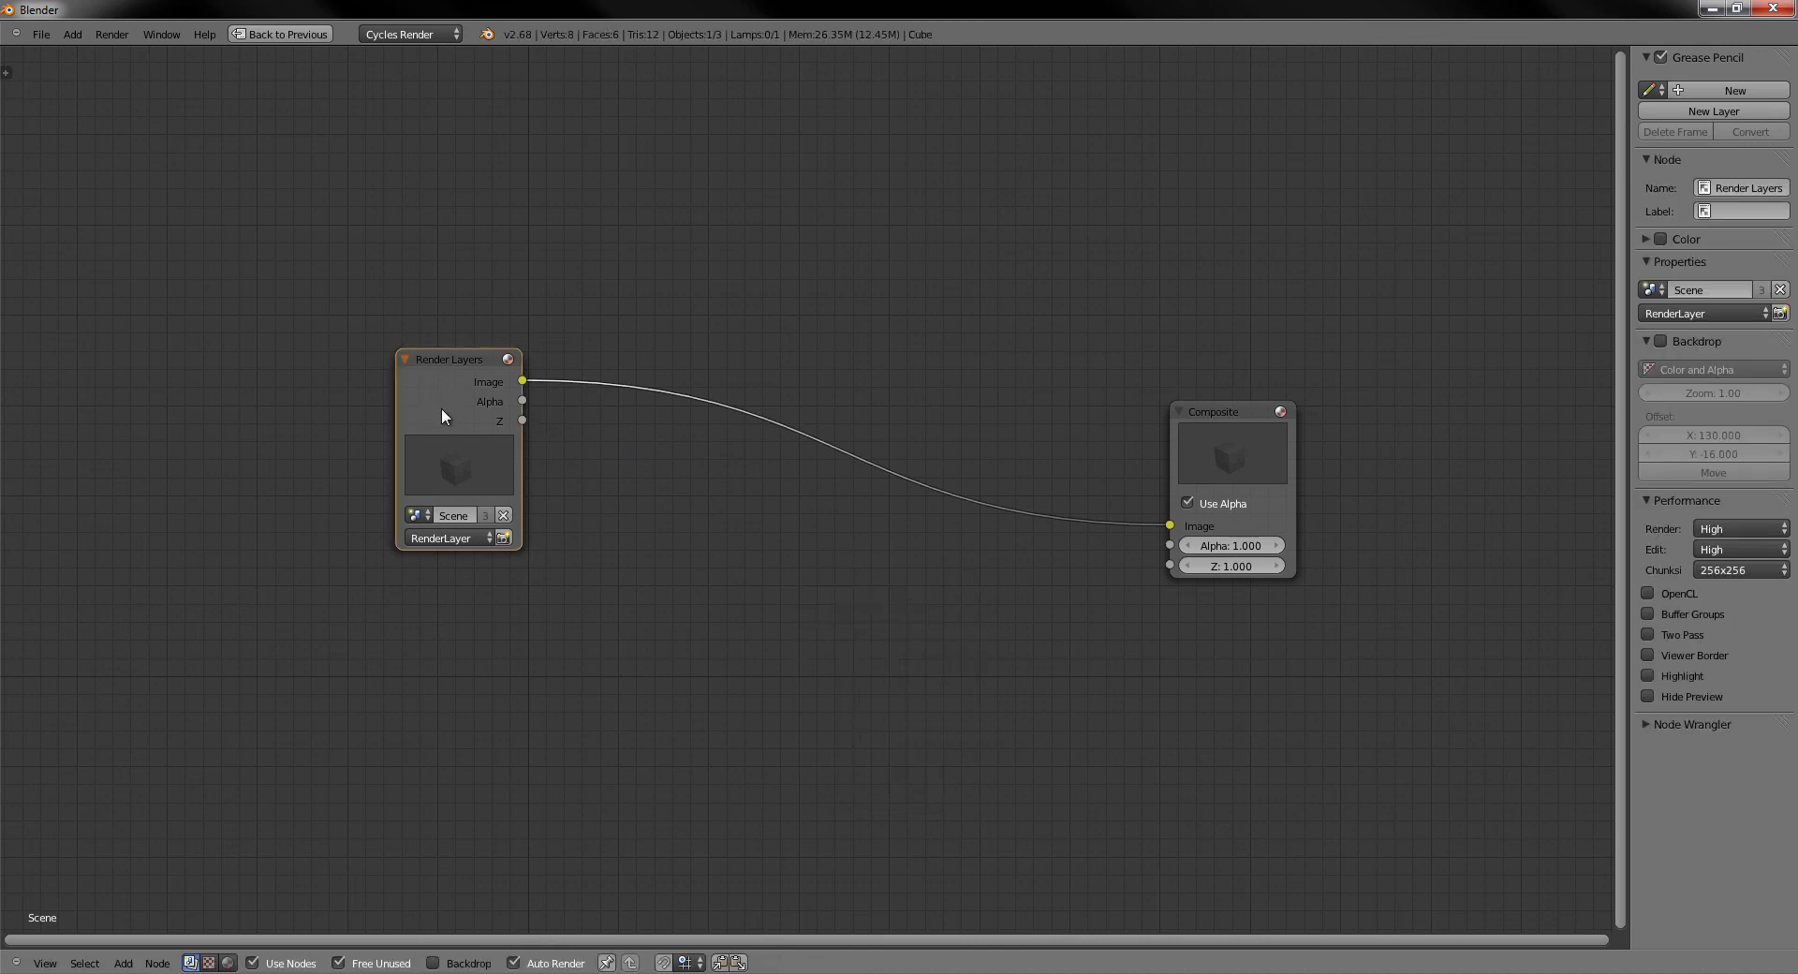
left_click_drag(441, 408, 459, 406)
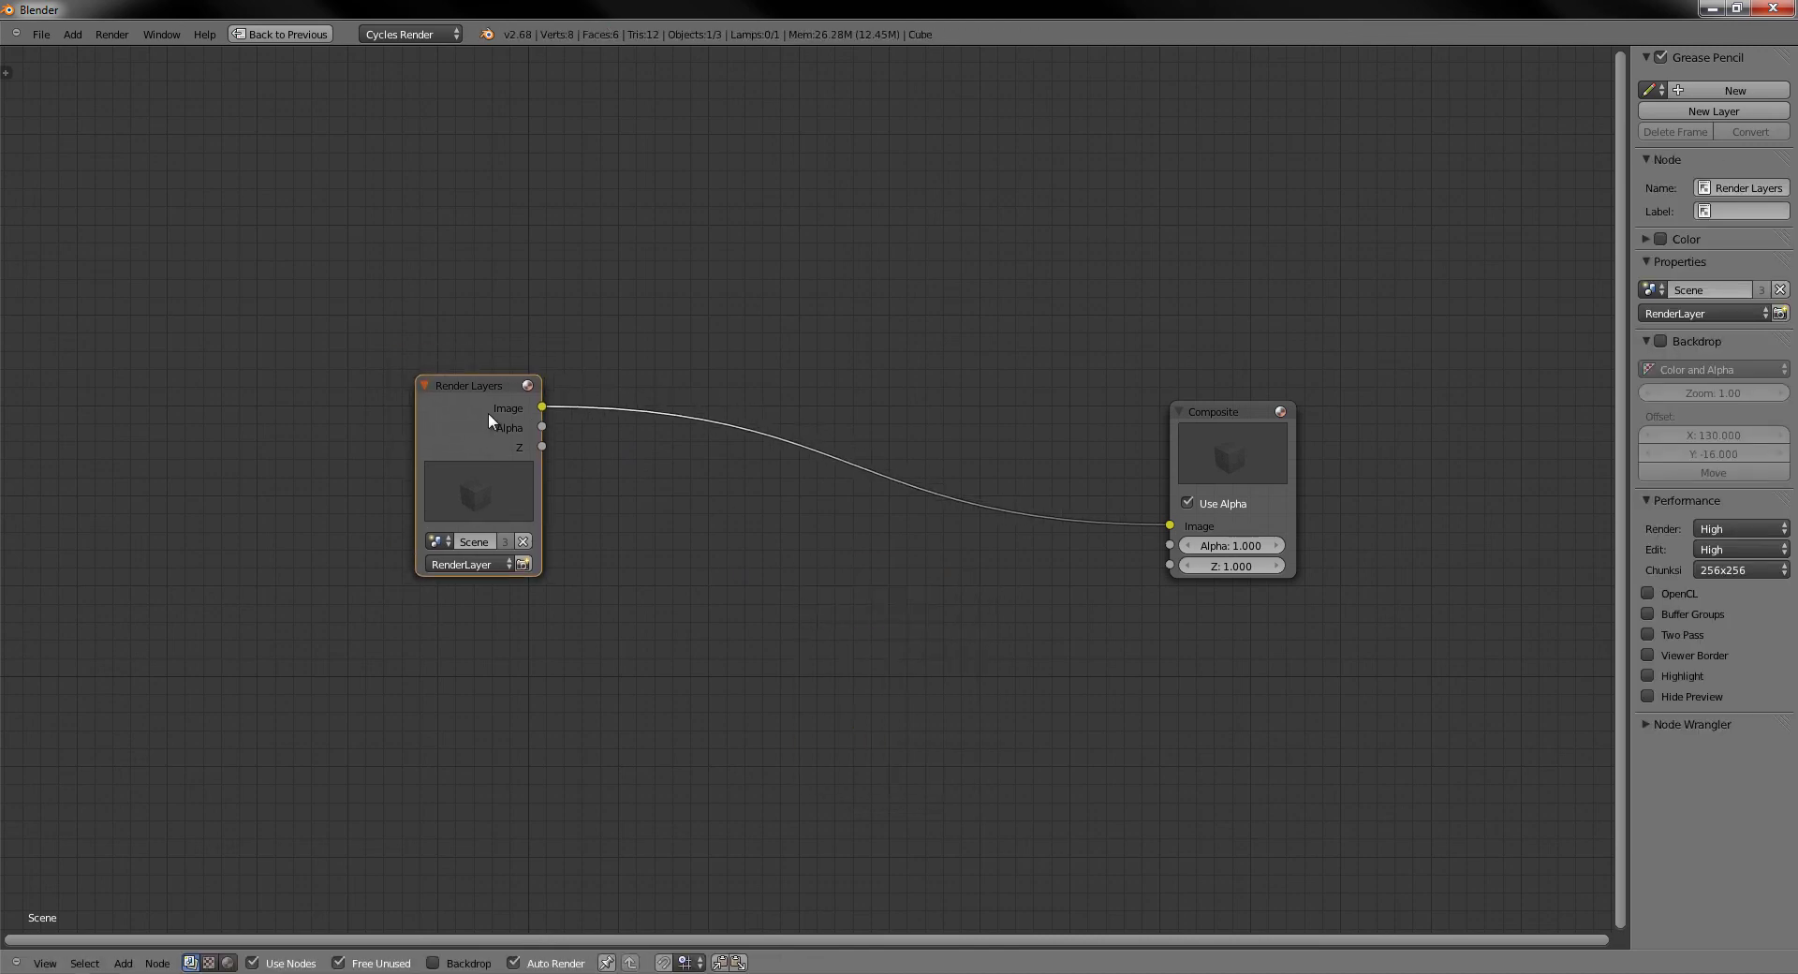
left_click(472, 427, "ctrl+shift")
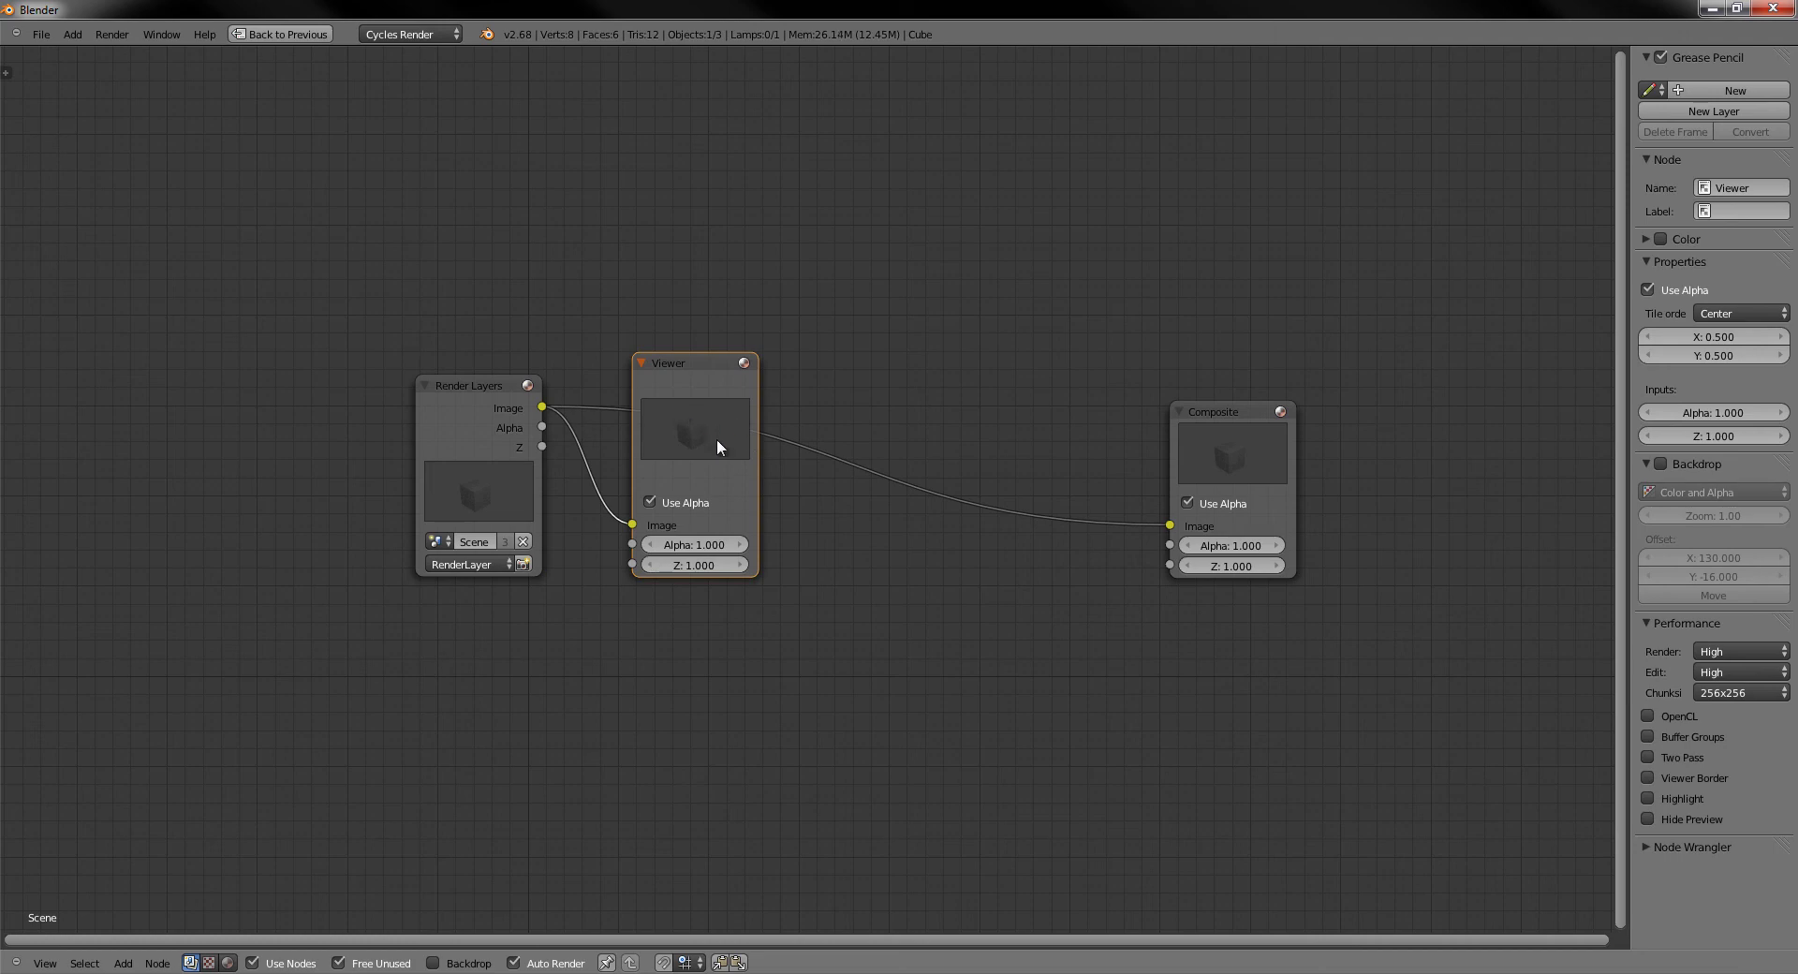
left_click_drag(717, 438, 1234, 699)
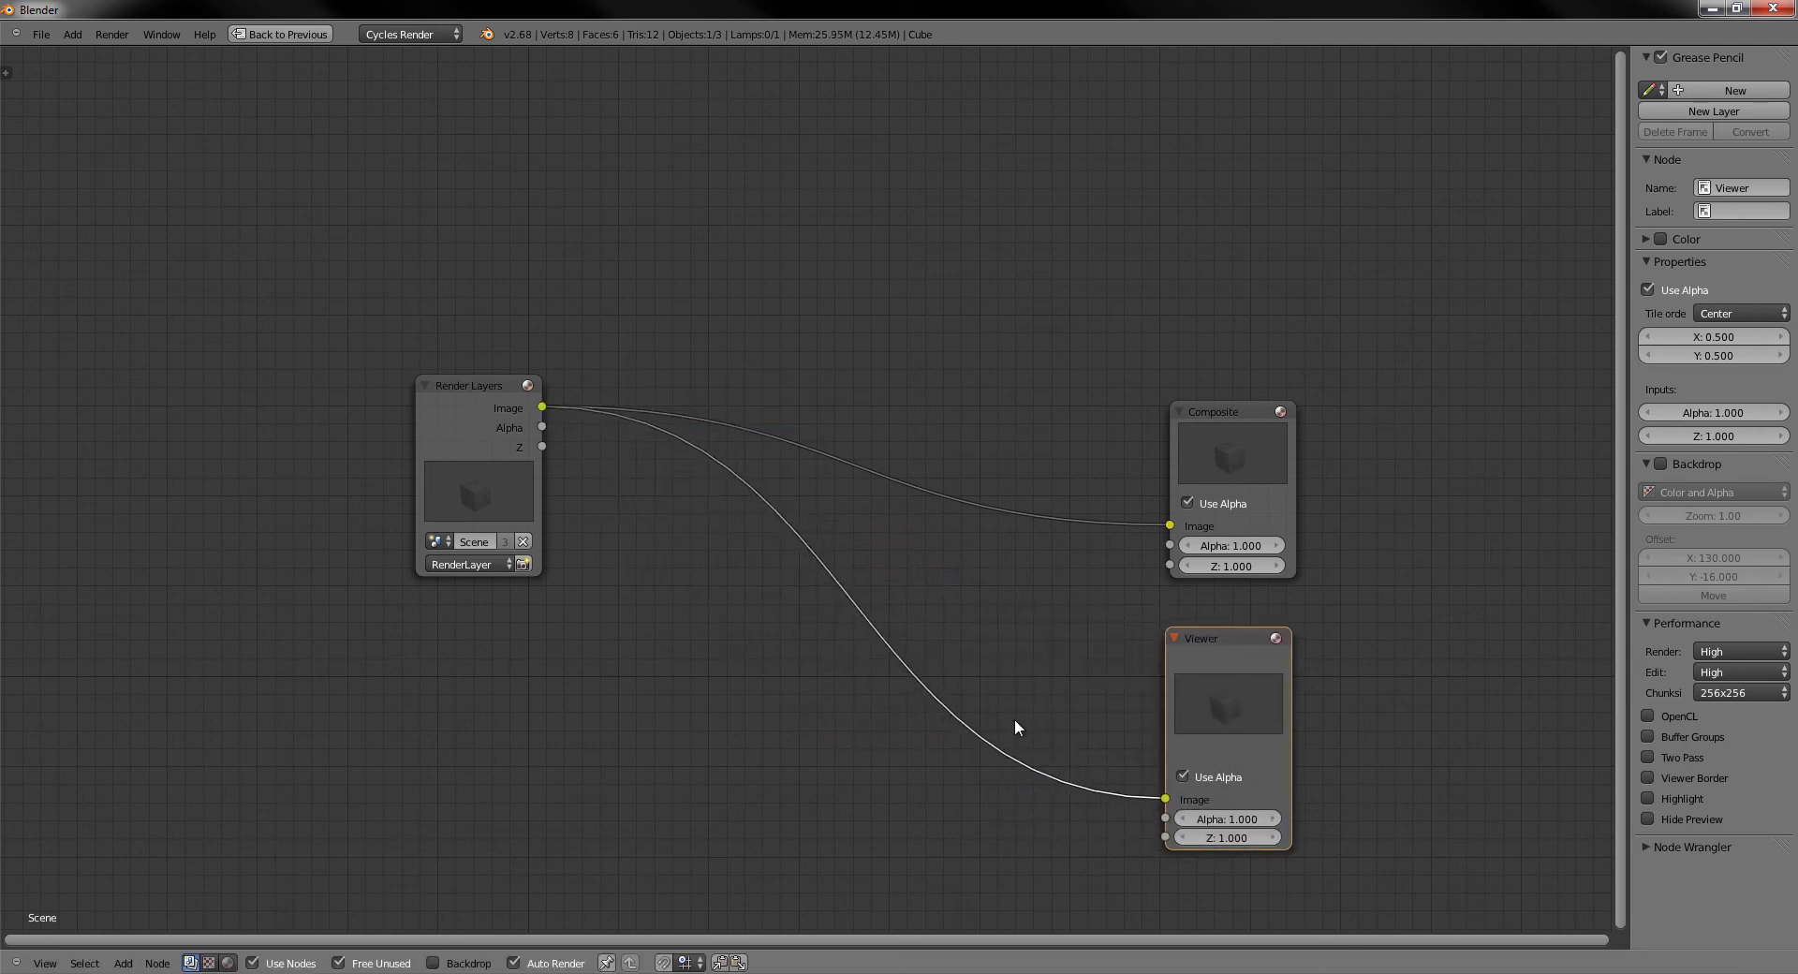
Delete the Viewer node below Composite and attach a new linked Viewer to Render Layers
left_click_drag(1249, 685, 1208, 693)
key("x")
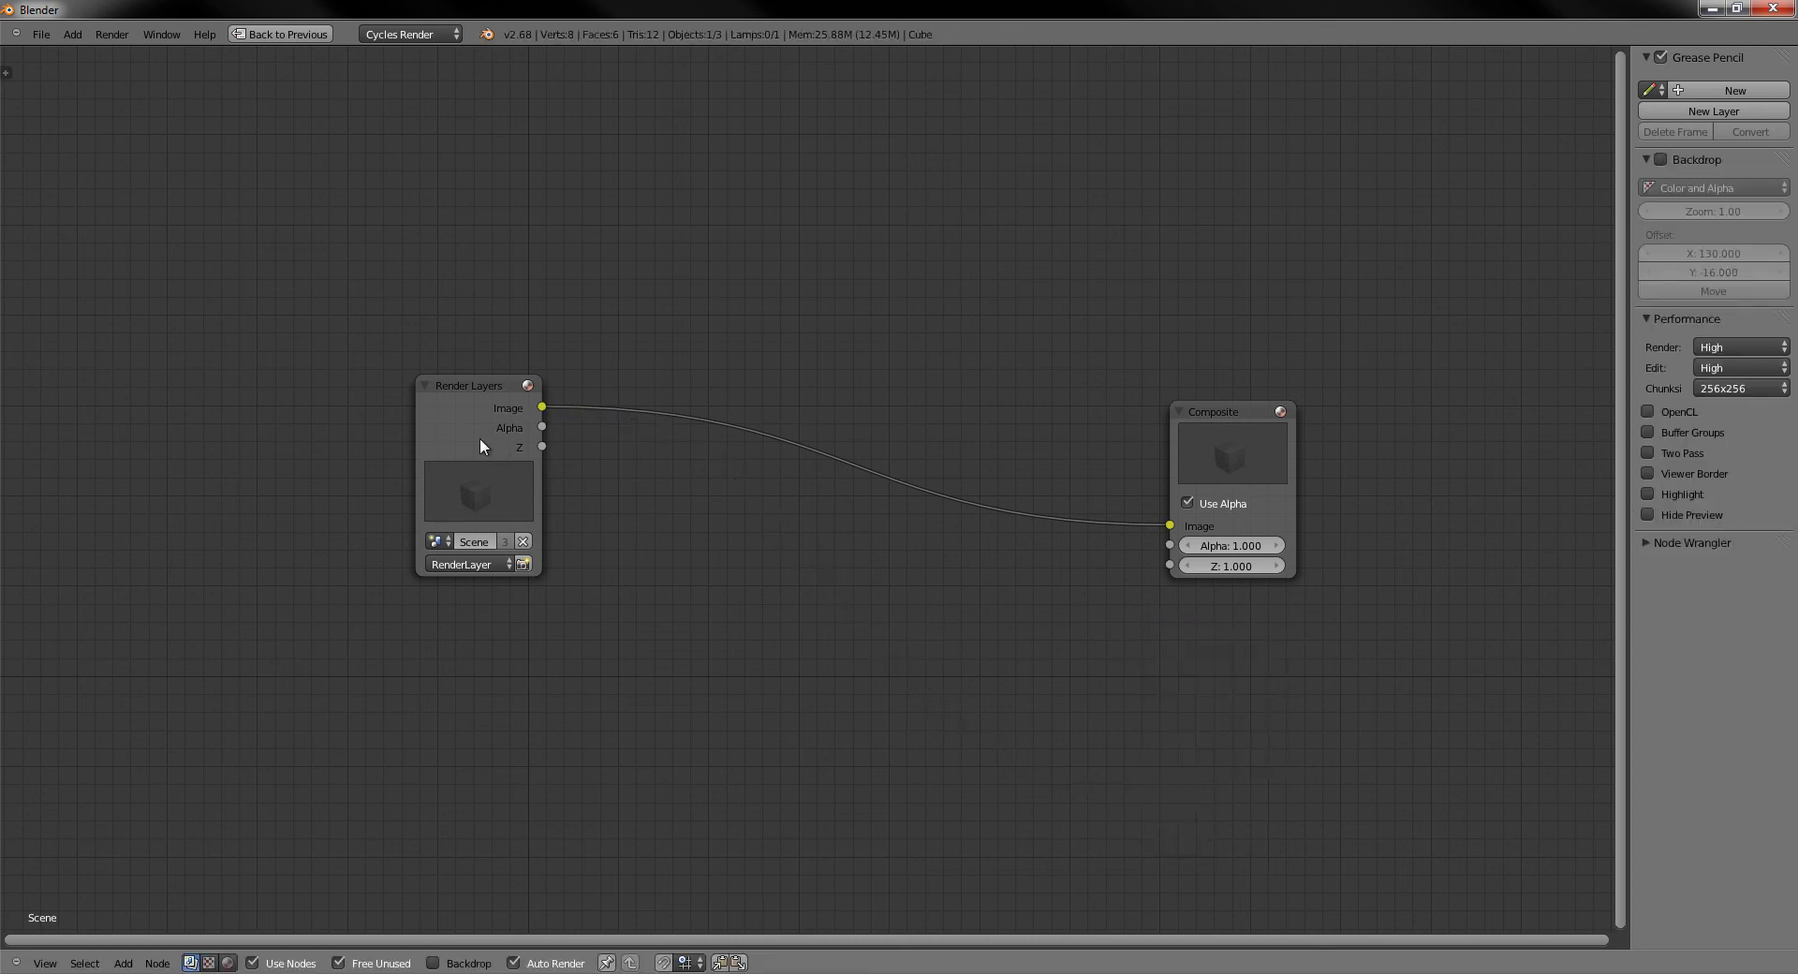
left_click(470, 426, "ctrl+shift")
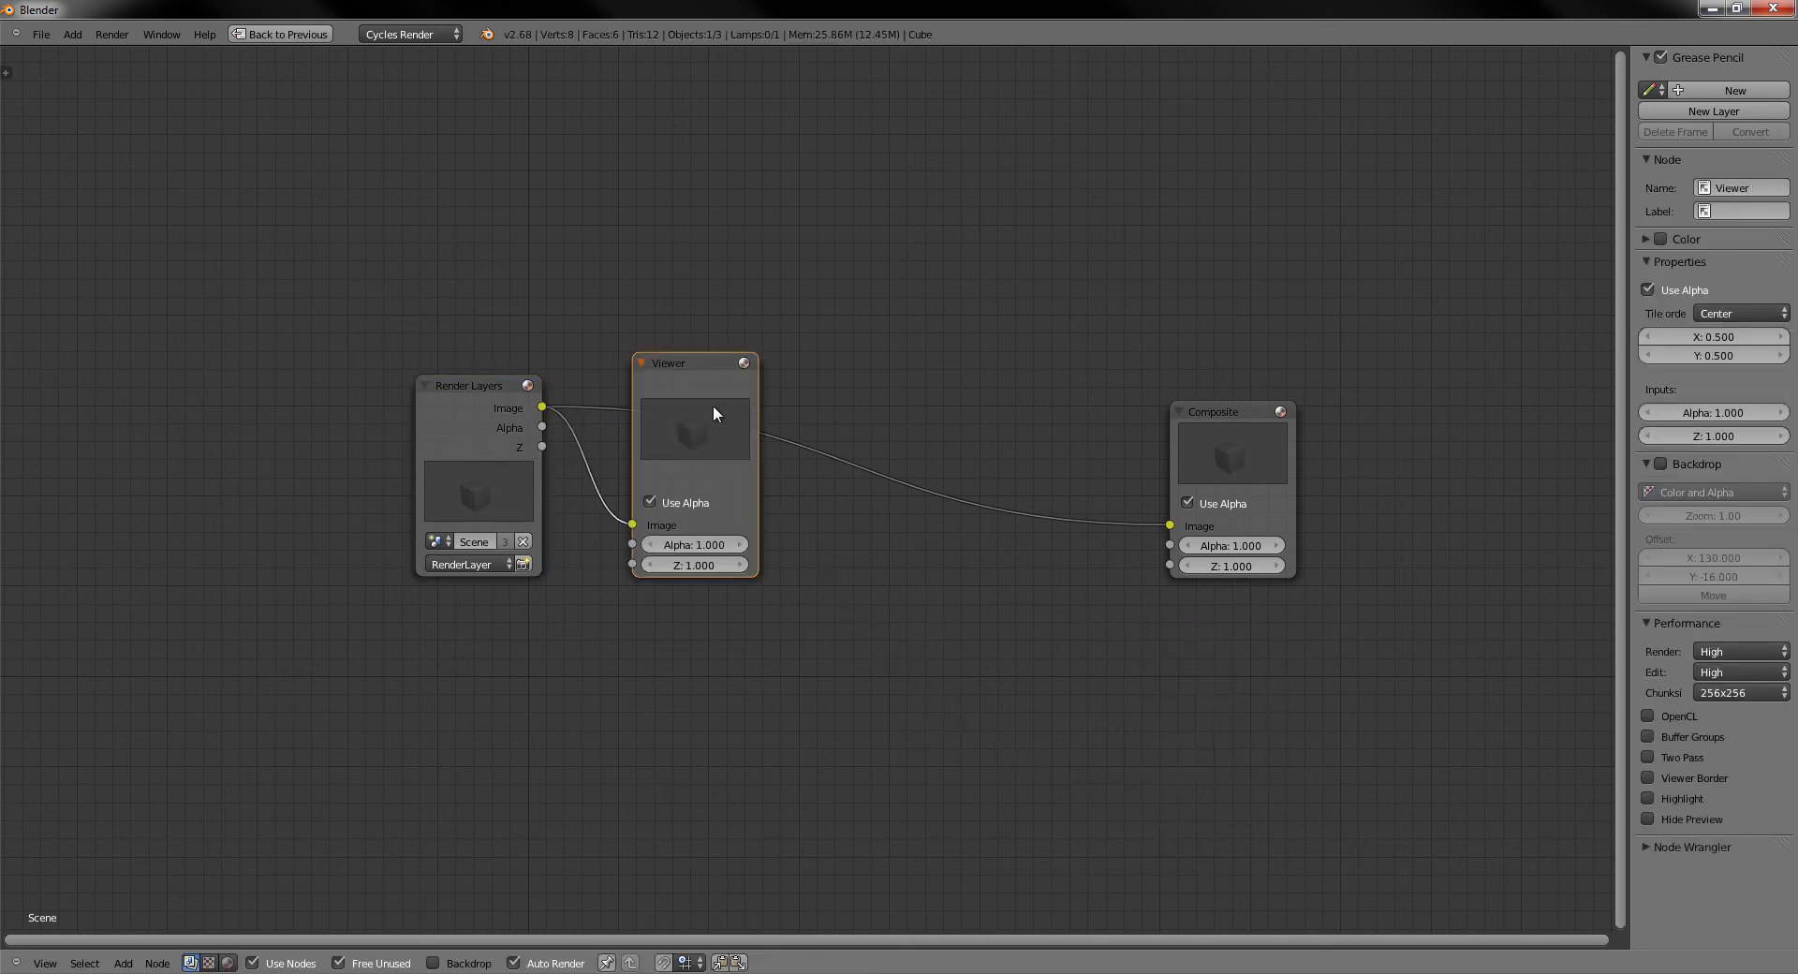